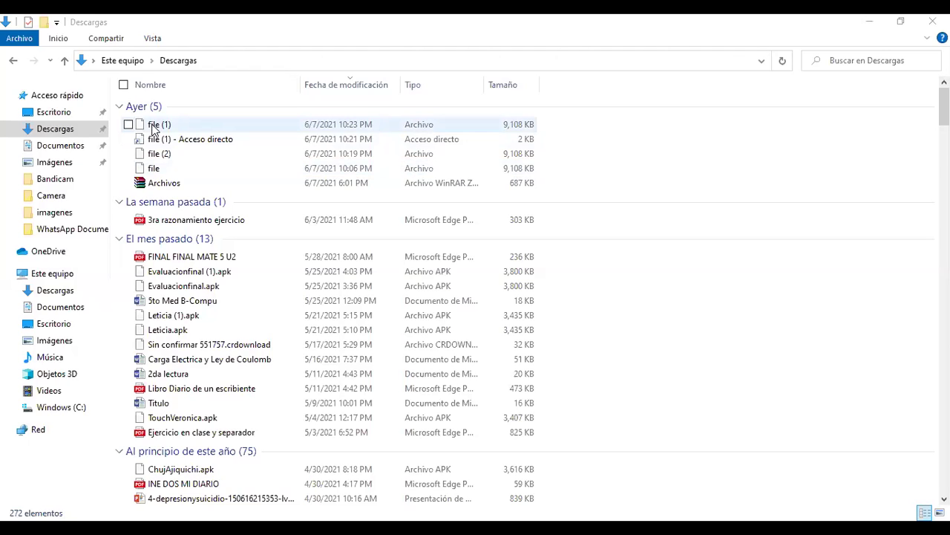
Step: Try to open file (1) from the Descargas folder and check the file actions offered for it
left_click(154, 130)
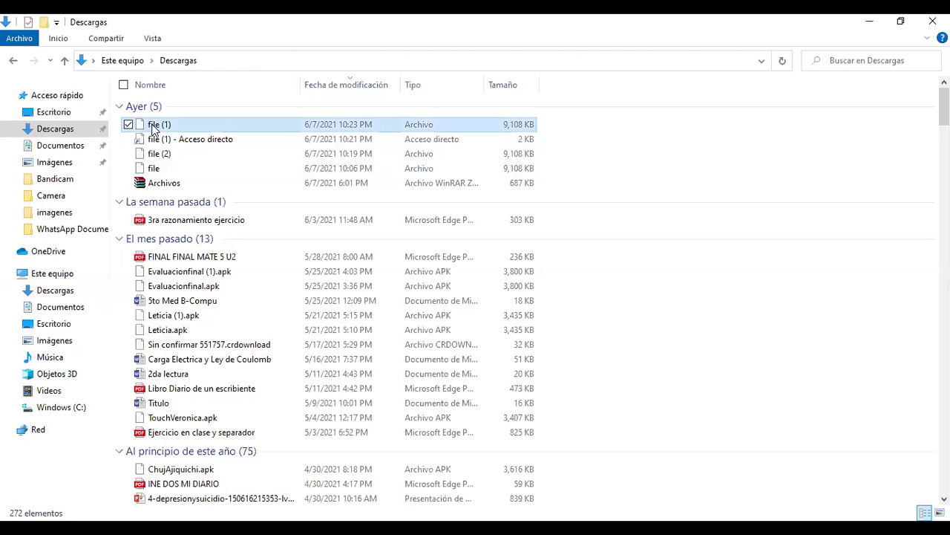
double_click(152, 126)
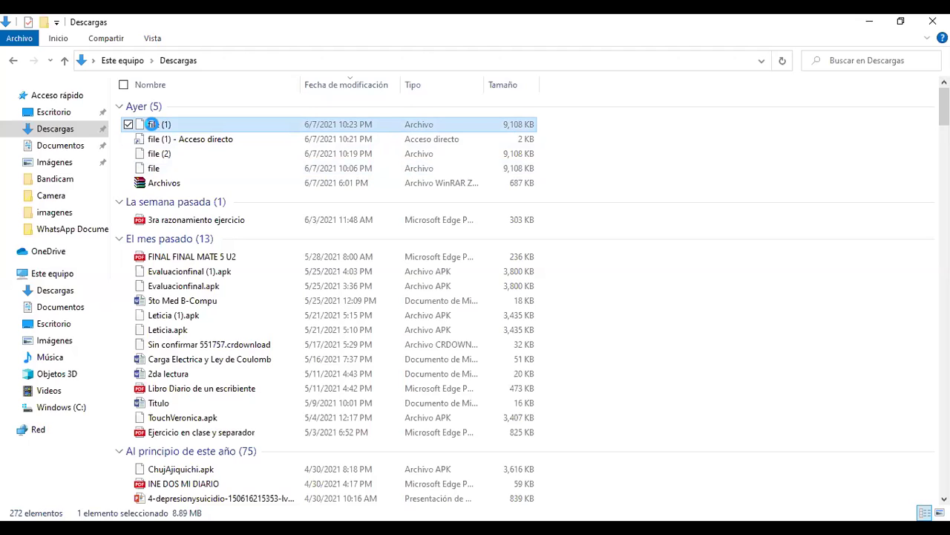
right_click(153, 130)
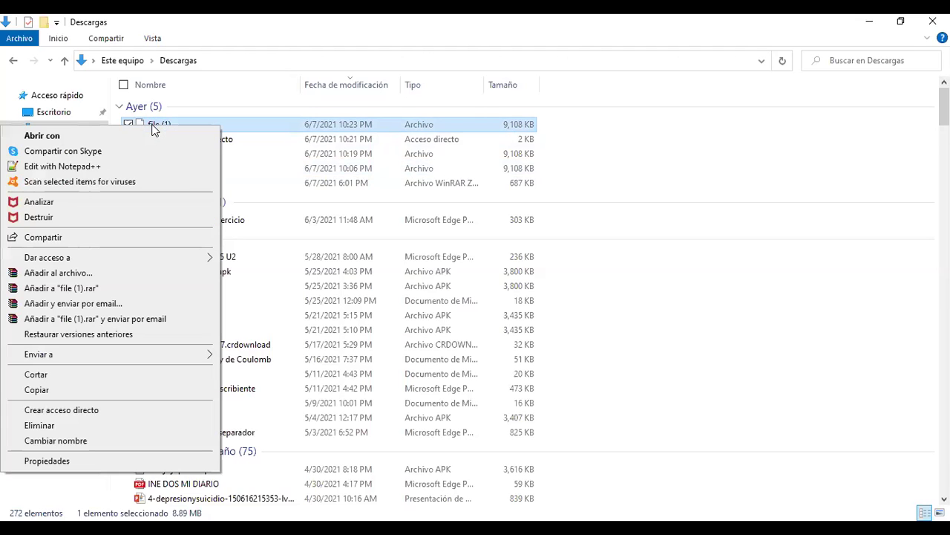
left_click(228, 63)
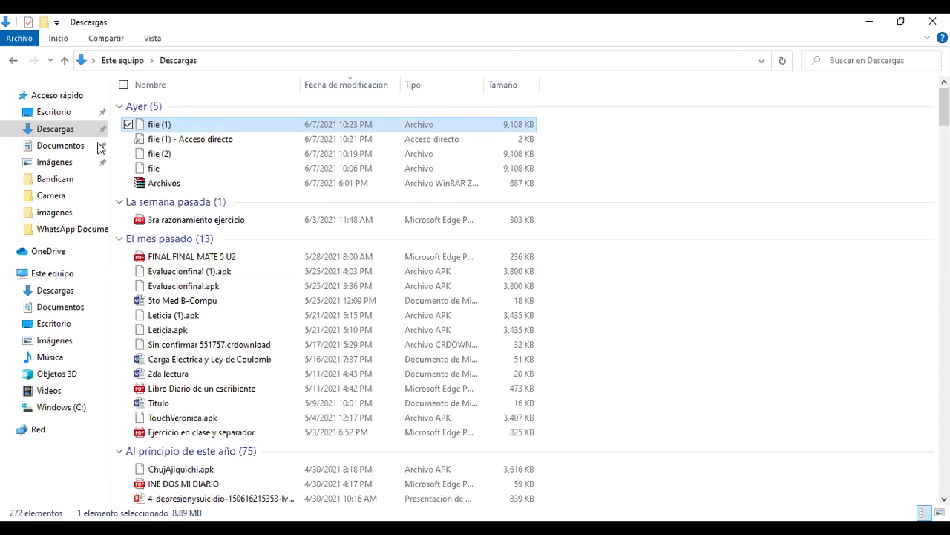
left_click(152, 124)
right_click(154, 128)
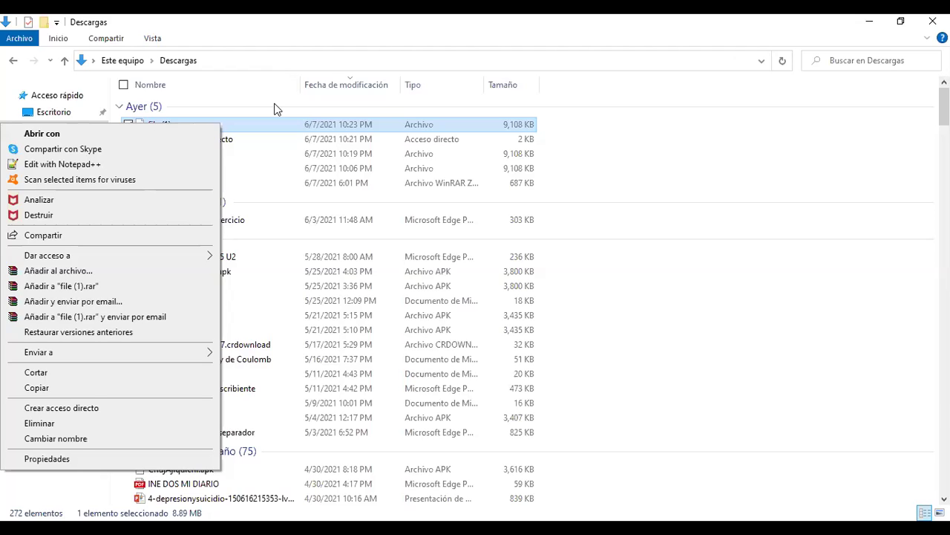
key("Escape")
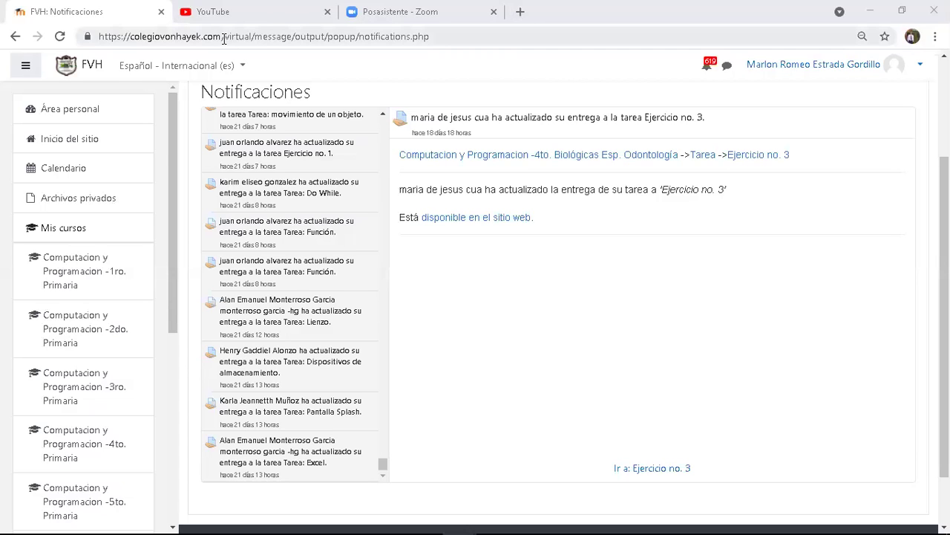
Step: Switch to Chrome and open the "Más ..." course list from the Moodle navigation in a new tab
scroll(154, 416, "down", 5)
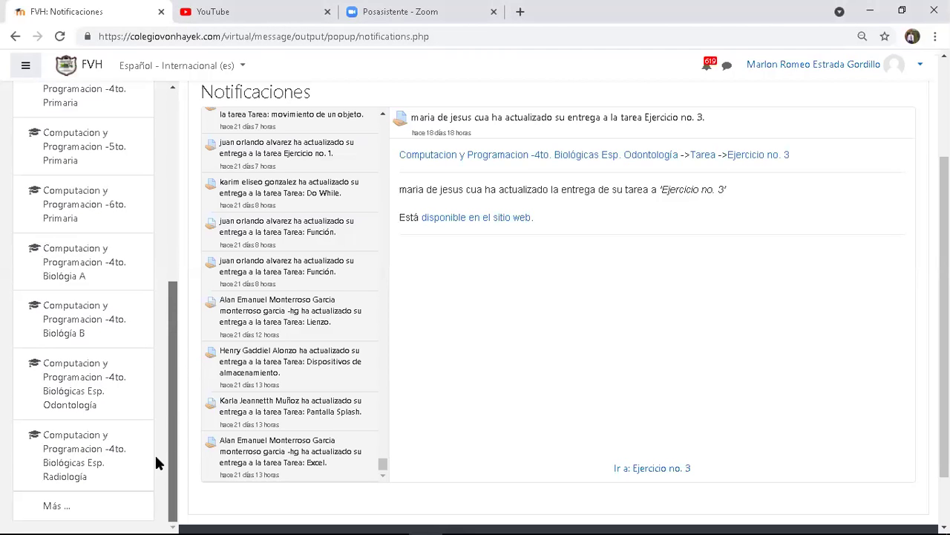
right_click(56, 511)
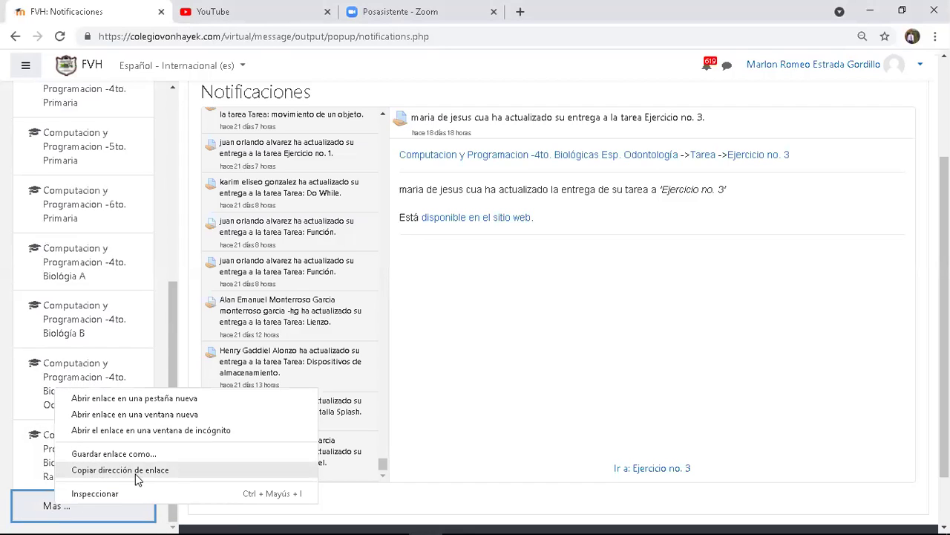
left_click(168, 399)
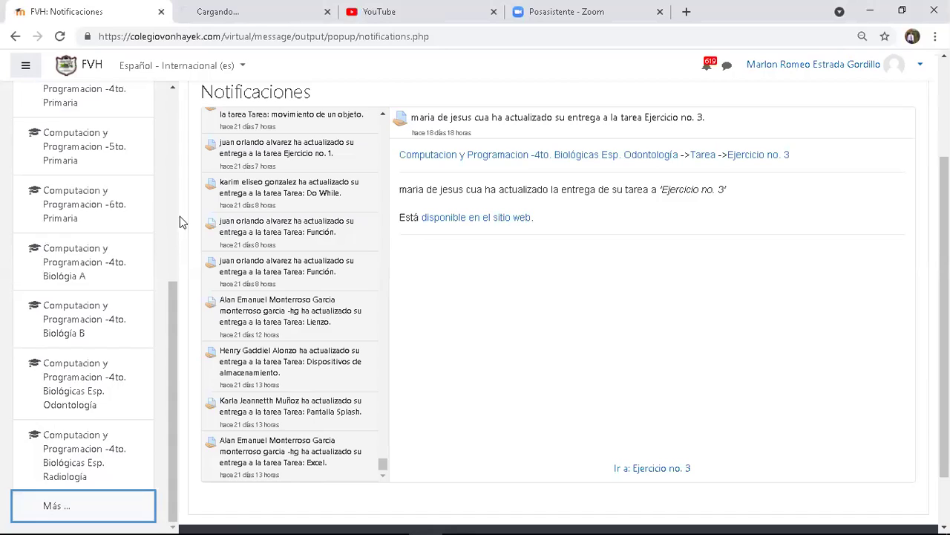
left_click(250, 16)
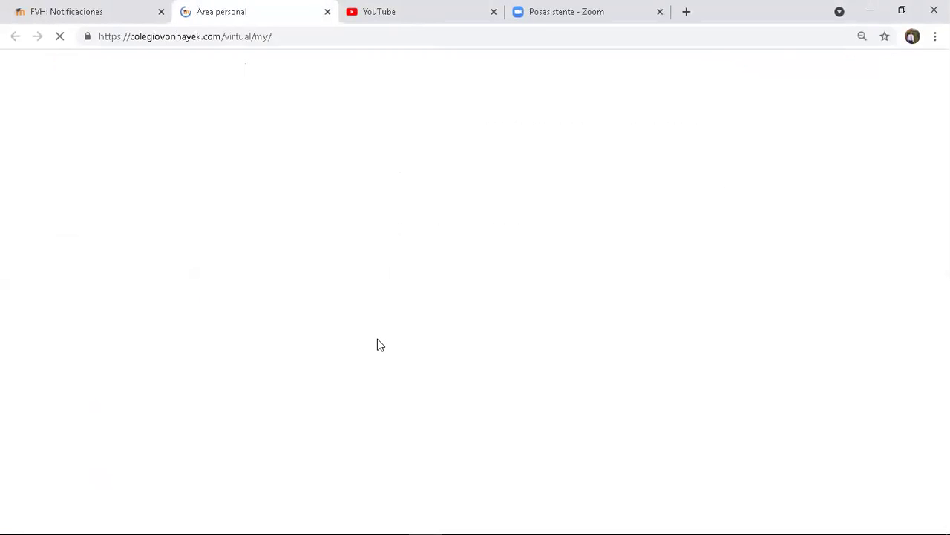
Step: Open the 5to. Biológicas Esp. Radiología course "Computación y programación" in a new tab and switch to it
left_click_drag(170, 182, 170, 407)
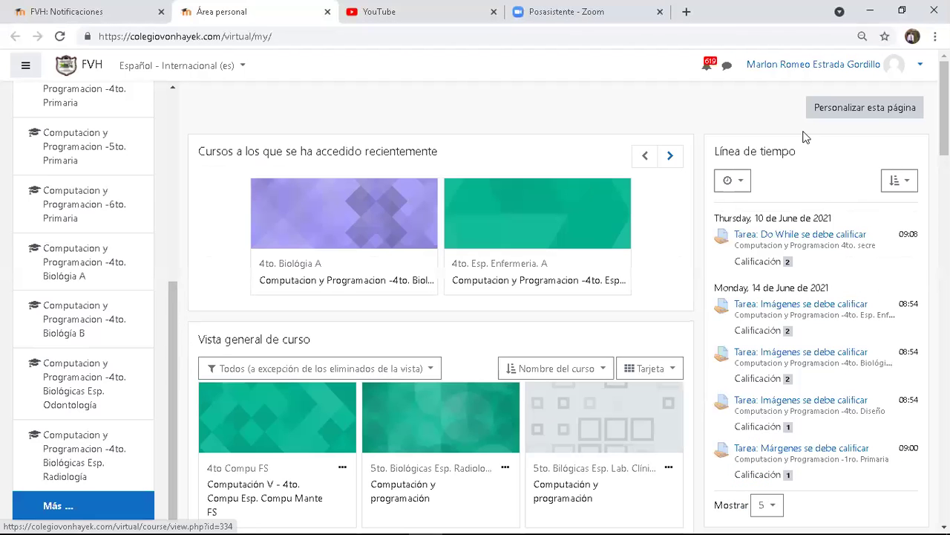
scroll(945, 112, "down", 3)
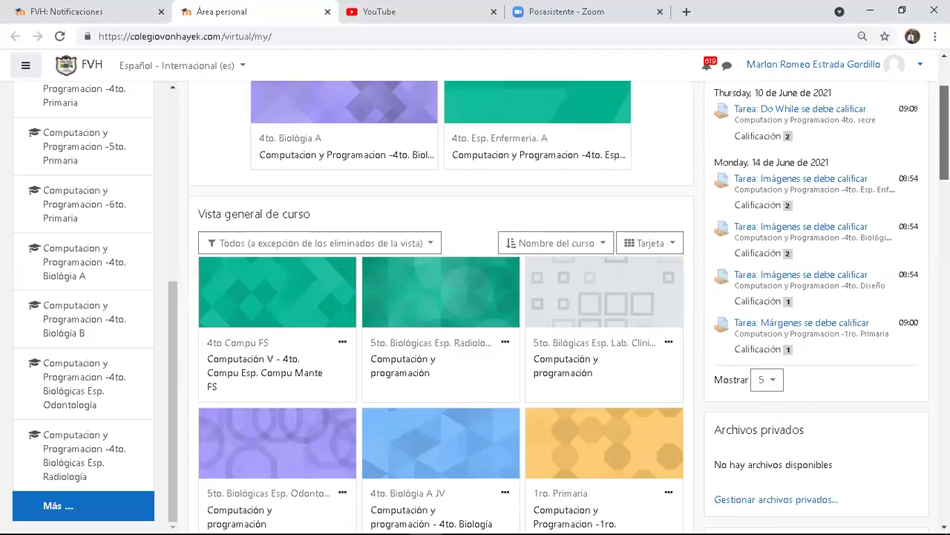
scroll(874, 167, "down", 1)
scroll(413, 216, "down", 2)
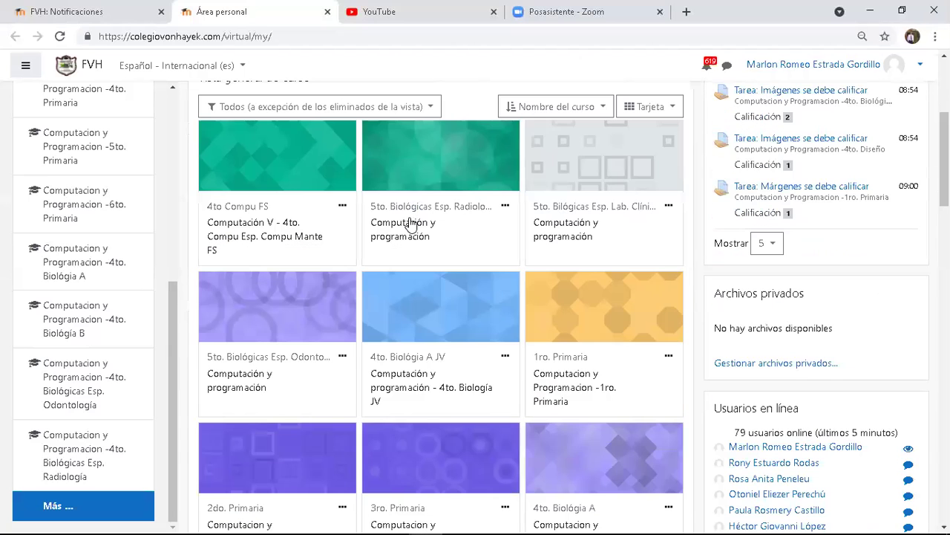
right_click(409, 226)
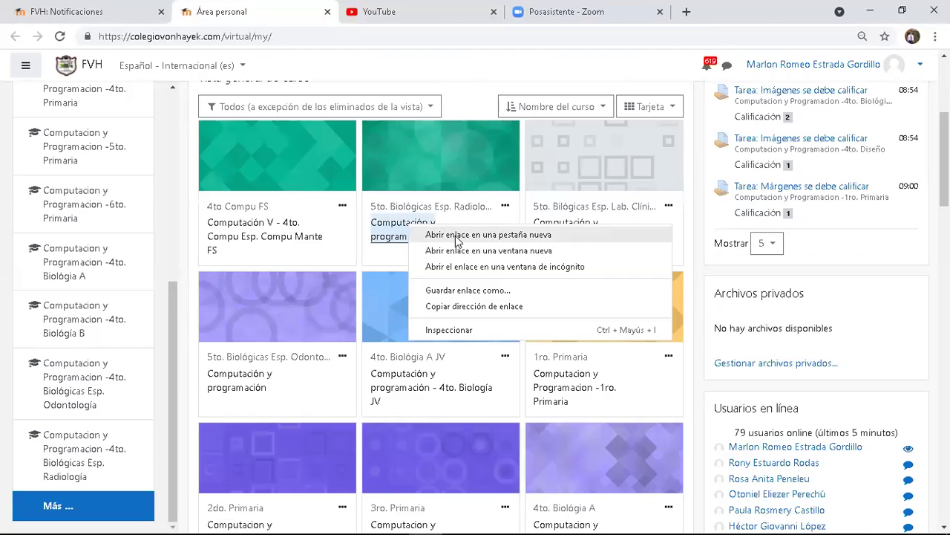
left_click(457, 235)
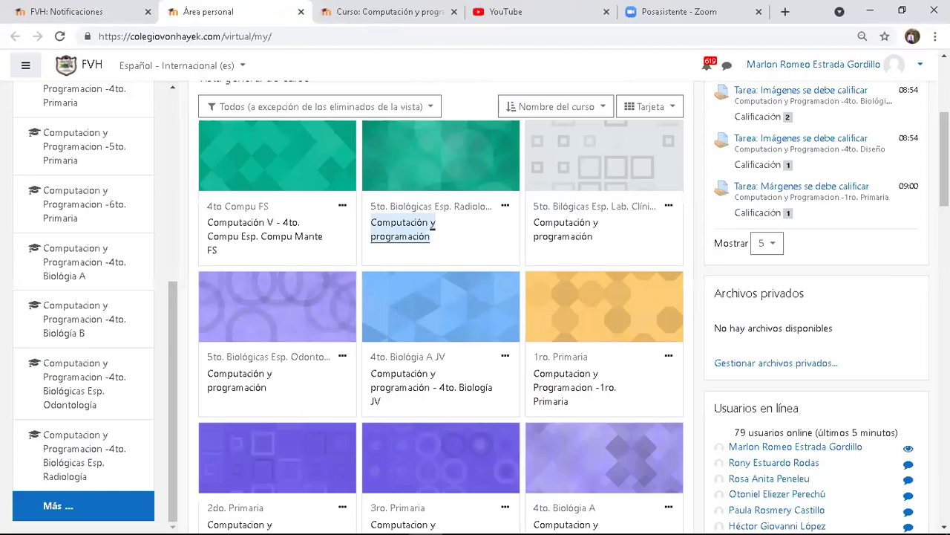
key("ctrl+Tab")
Step: Open the "Descargar Devc++" link under the course section Semana del 7 al 11 de junio del 2021
scroll(557, 312, "down", 2)
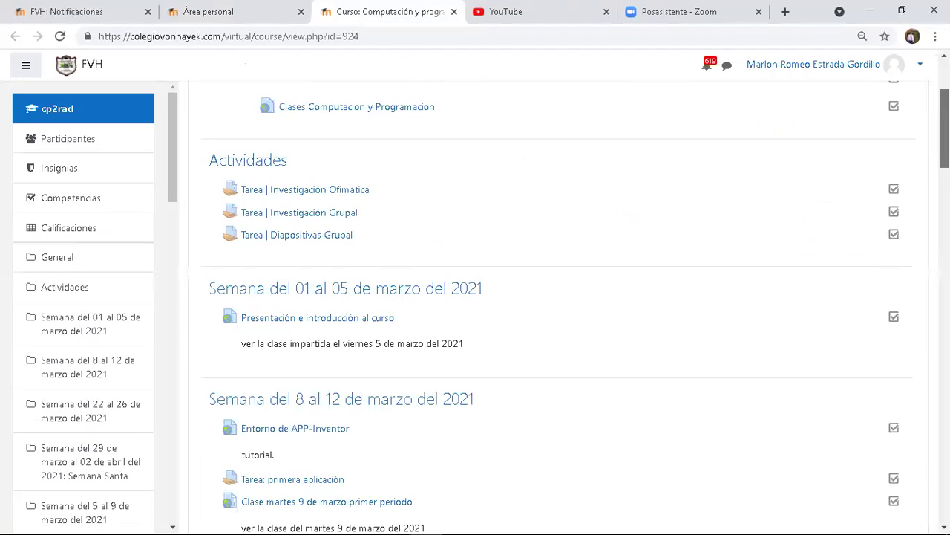
scroll(557, 312, "down", 9)
scroll(557, 312, "down", 1)
scroll(557, 312, "down", 1)
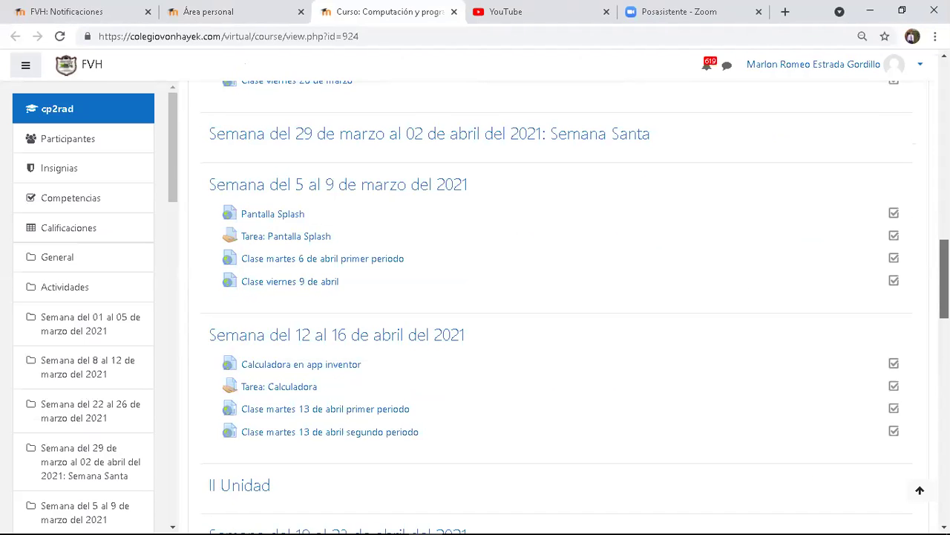
scroll(557, 311, "down", 6)
scroll(557, 312, "down", 7)
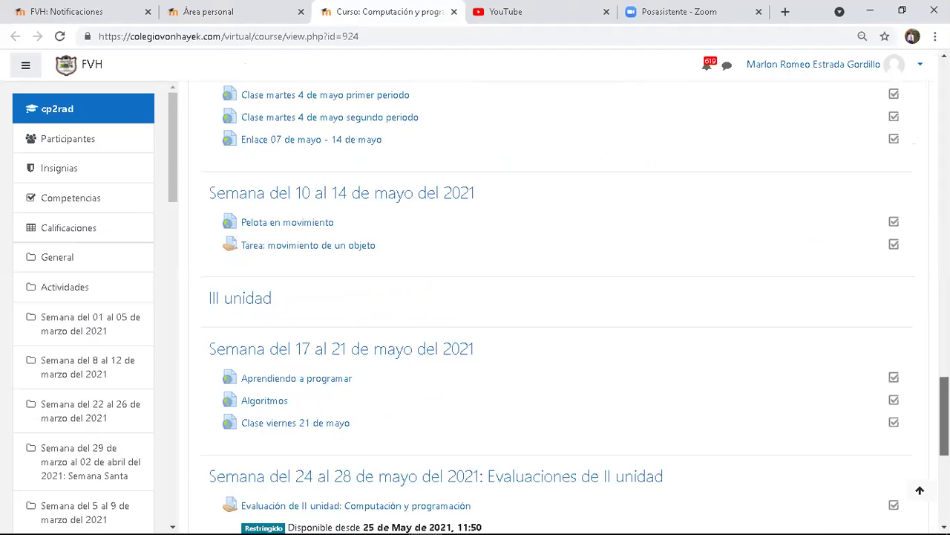
scroll(557, 312, "down", 2)
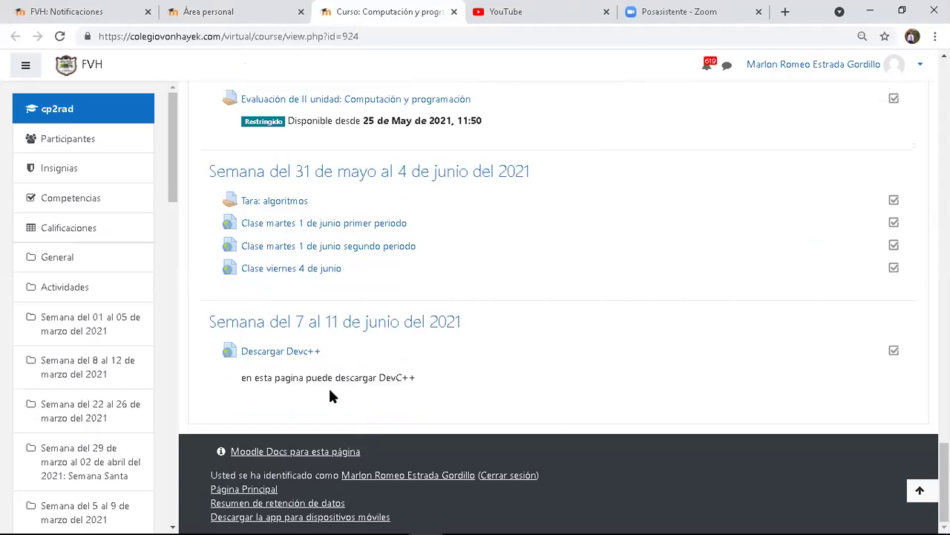
left_click(304, 355)
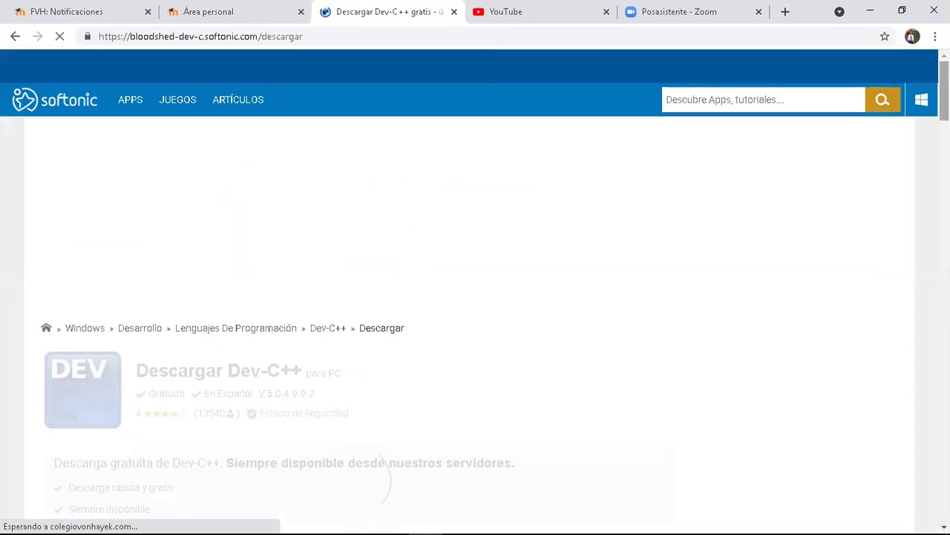
Step: Review the Softonic download page and start the free Dev-C++ download for PC
scroll(944, 130, "down", 1)
scroll(494, 312, "down", 3)
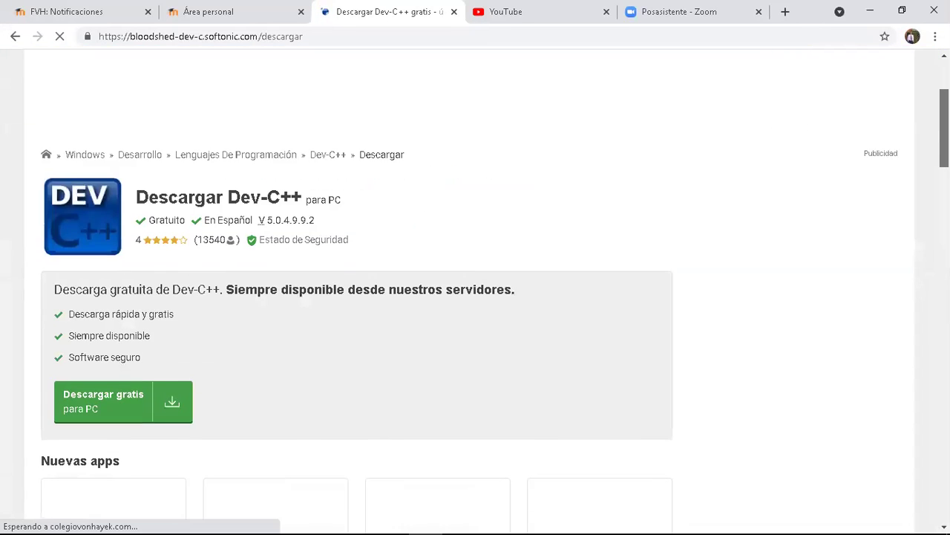
scroll(357, 297, "down", 4)
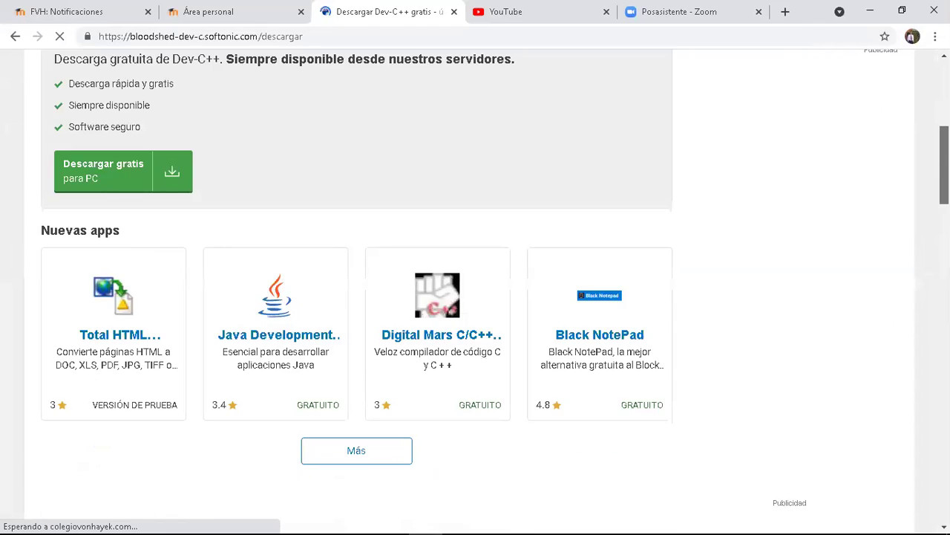
scroll(357, 297, "up", 5)
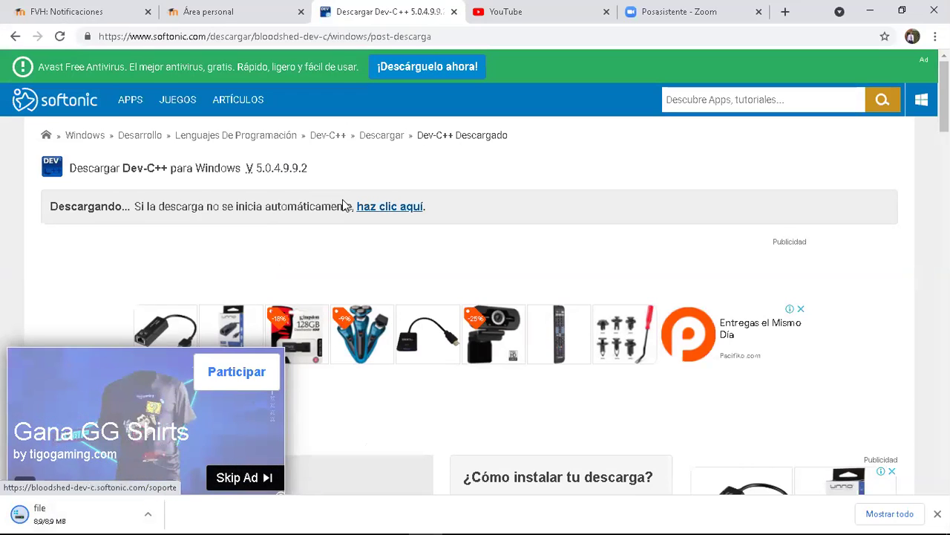
Step: Open the Dev-C++ product page through its version information, closing the advertisement that interrupts
left_click(288, 177)
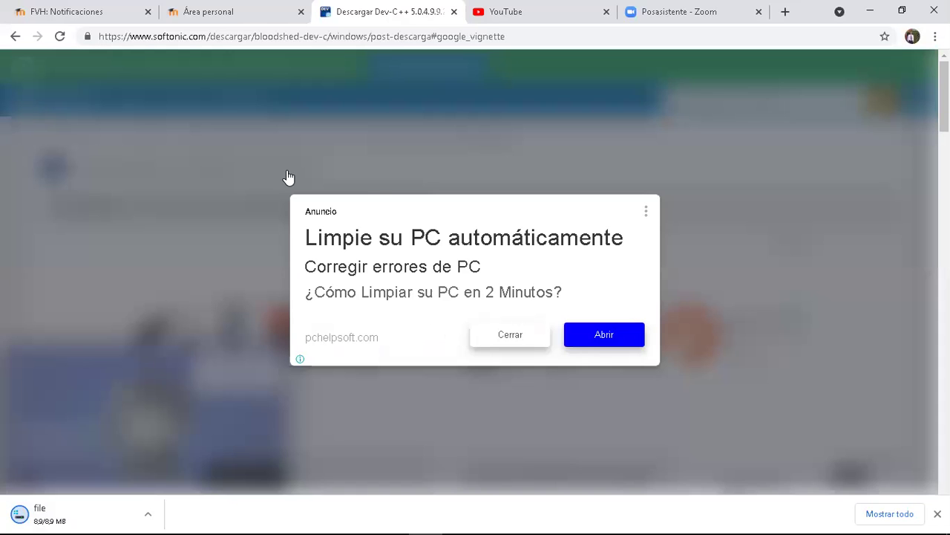
left_click(511, 335)
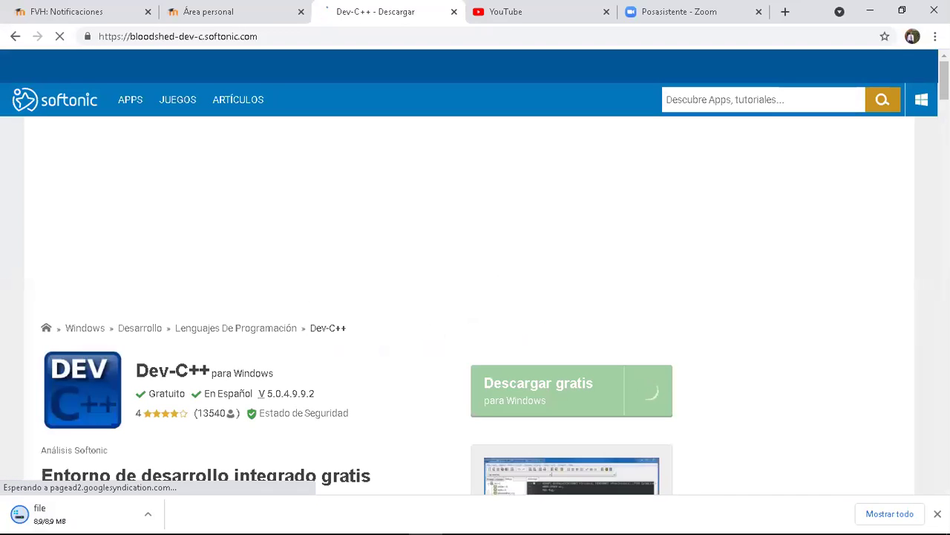
scroll(476, 297, "down", 3)
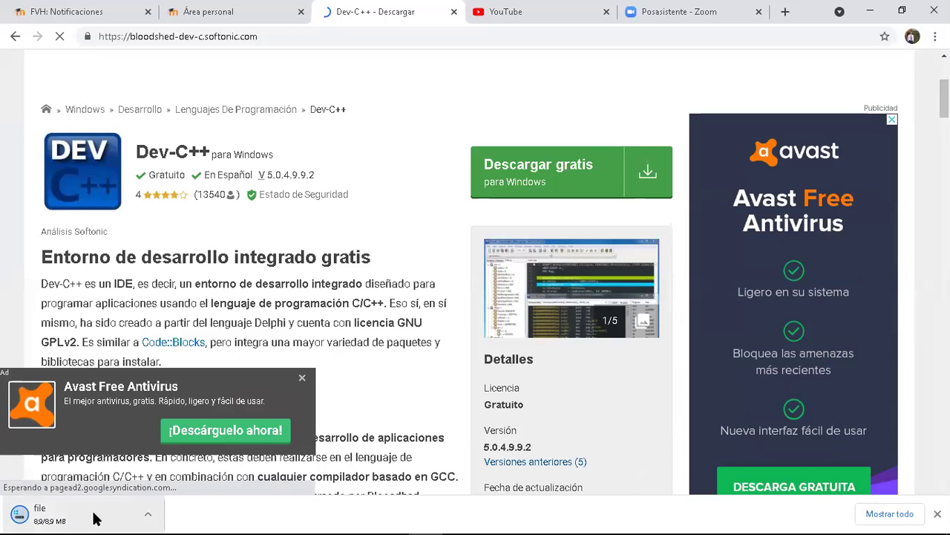
left_click(14, 38)
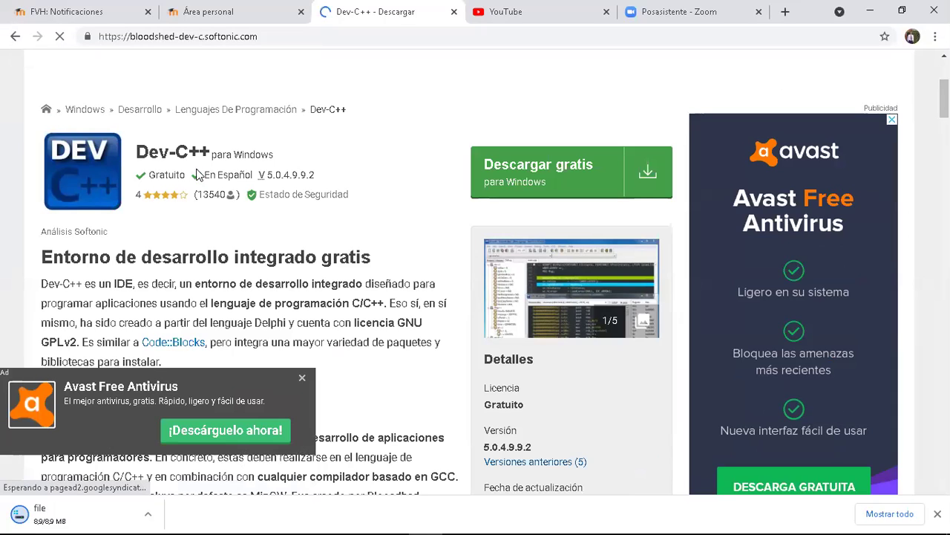
Step: Dismiss the Avast offer and download Dev-C++ for free once more from Softonic
left_click(511, 187)
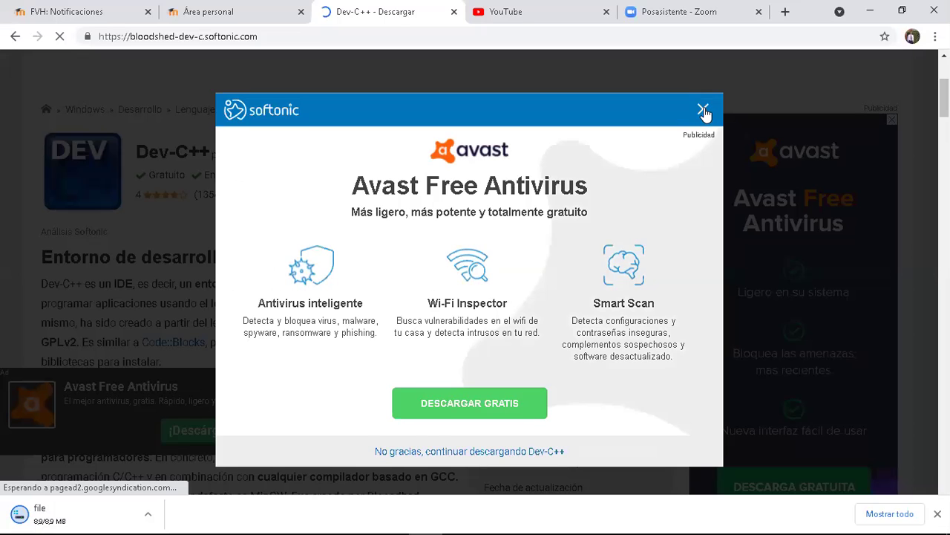
left_click(704, 110)
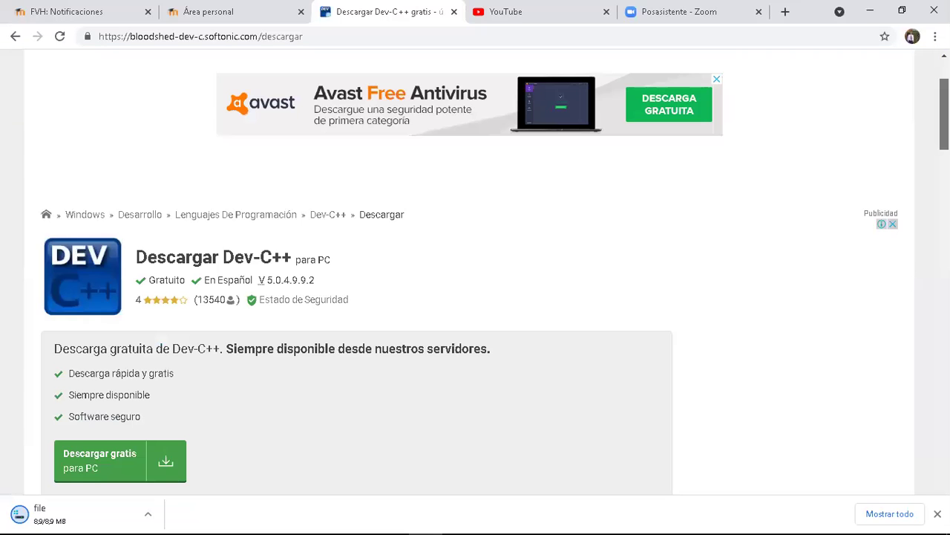
scroll(477, 184, "down", 1)
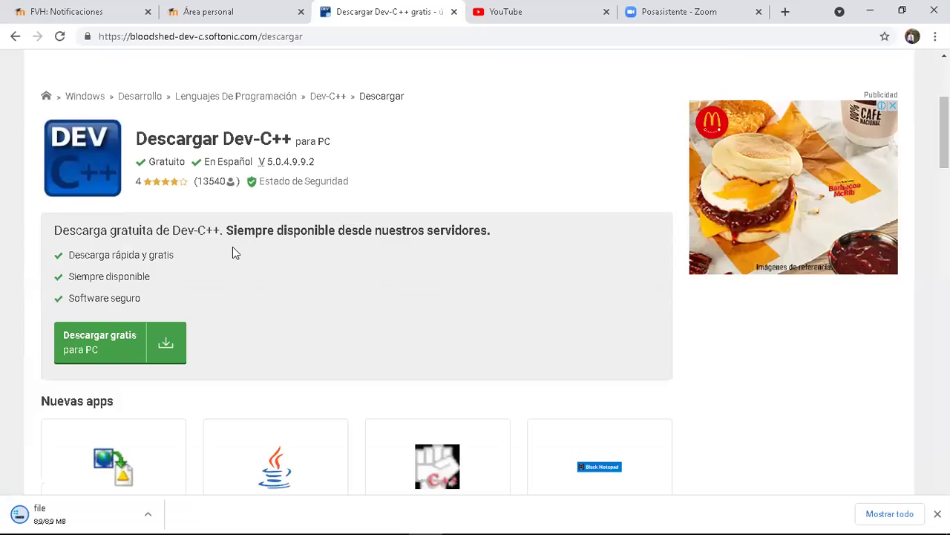
left_click(99, 349)
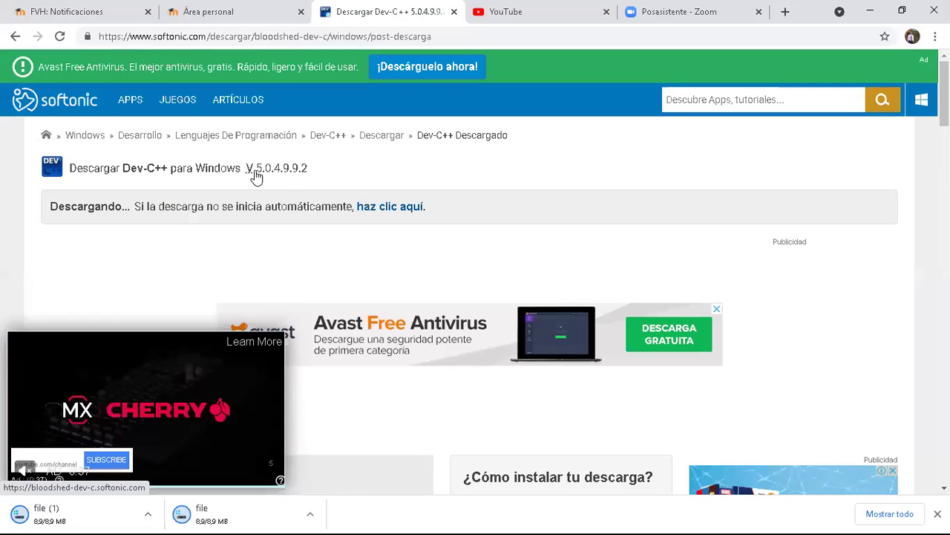
Step: Open the help page for downloads that do not start automatically and review the troubleshooting information
left_click(393, 208)
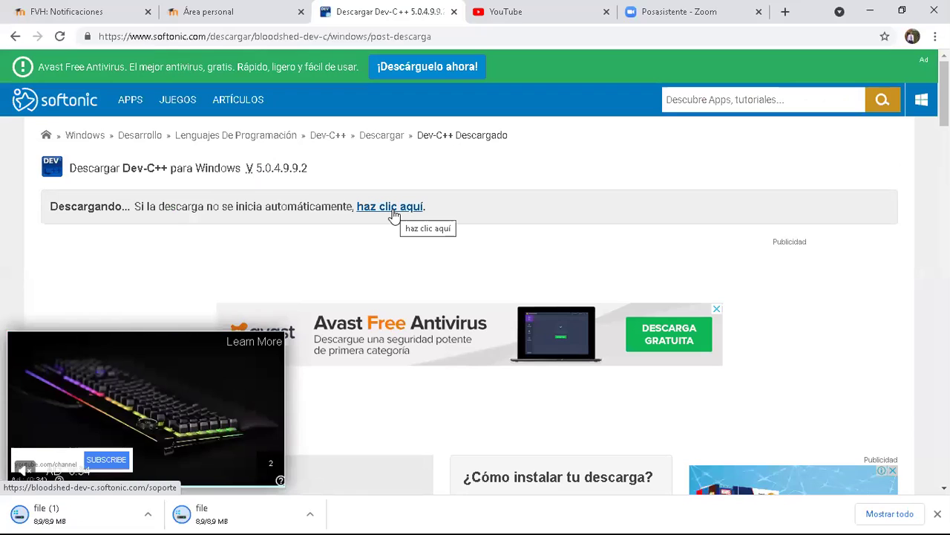
left_click(393, 208)
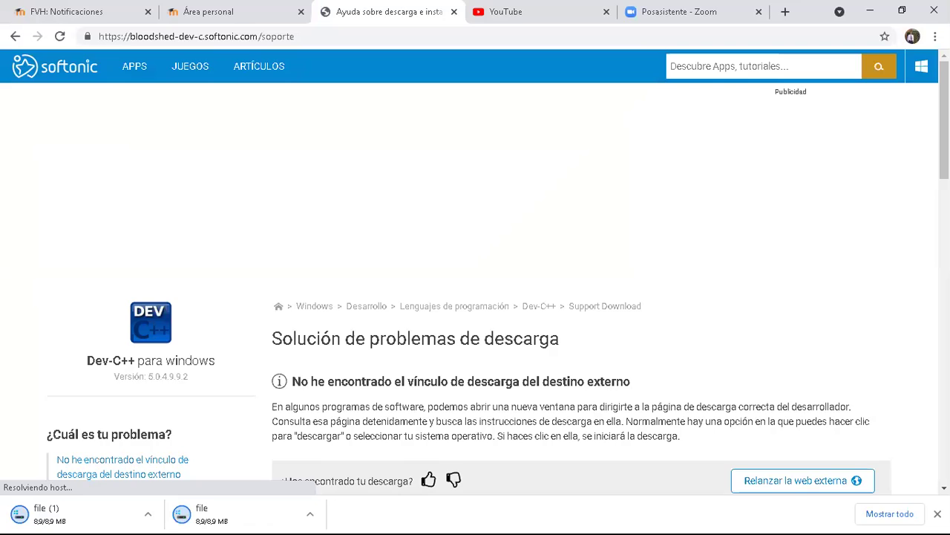
scroll(475, 275, "down", 1)
scroll(475, 275, "down", 1)
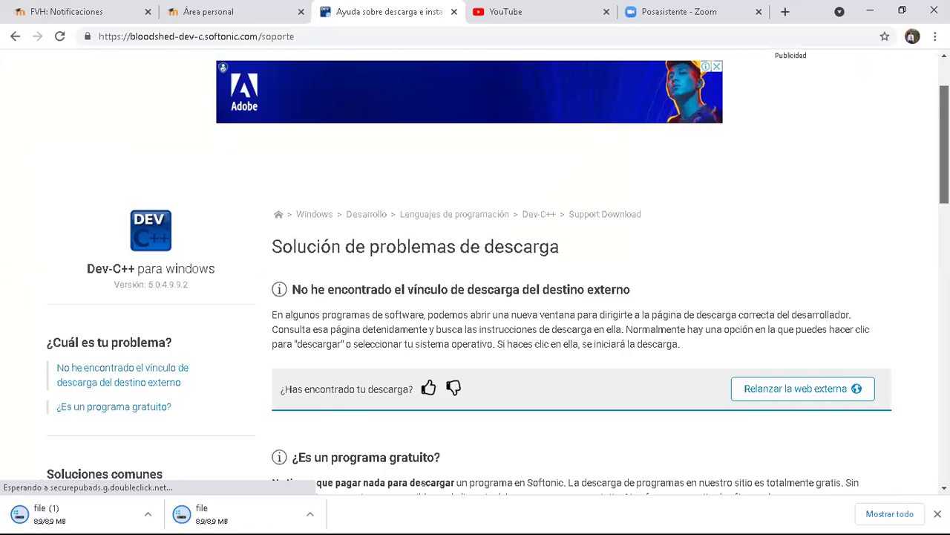
scroll(475, 274, "down", 1)
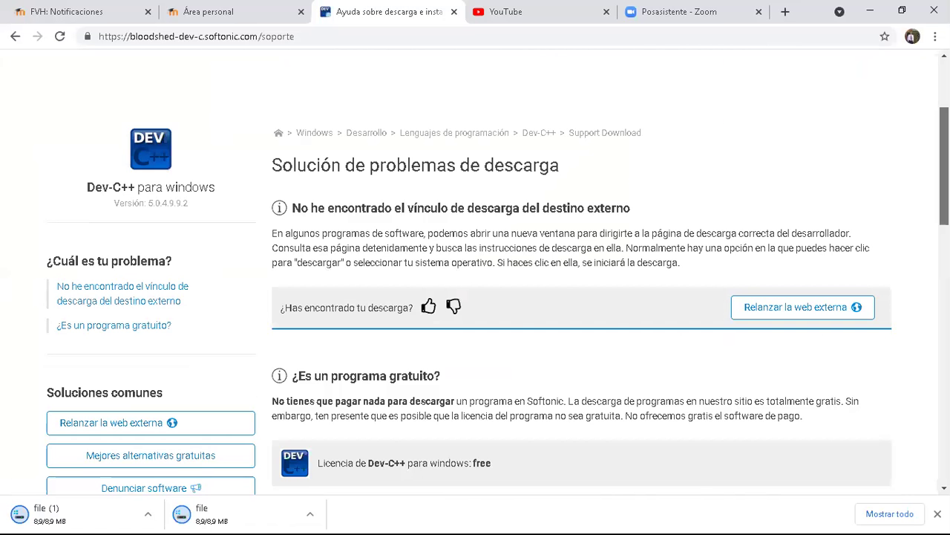
Step: Examine the Dev-C++ download troubleshooting page, including the external link help and the license type descriptions
scroll(475, 275, "down", 2)
scroll(475, 275, "down", 2)
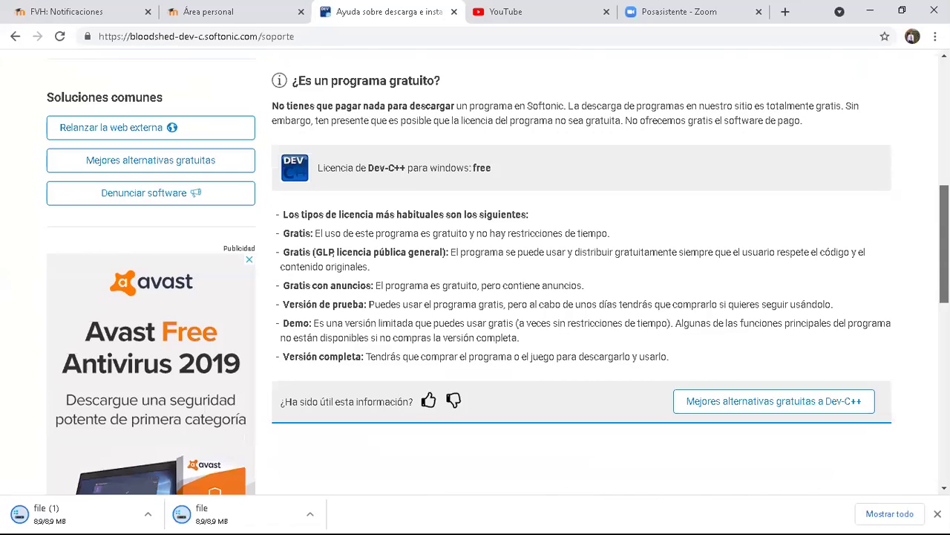
scroll(475, 274, "down", 2)
scroll(475, 275, "down", 2)
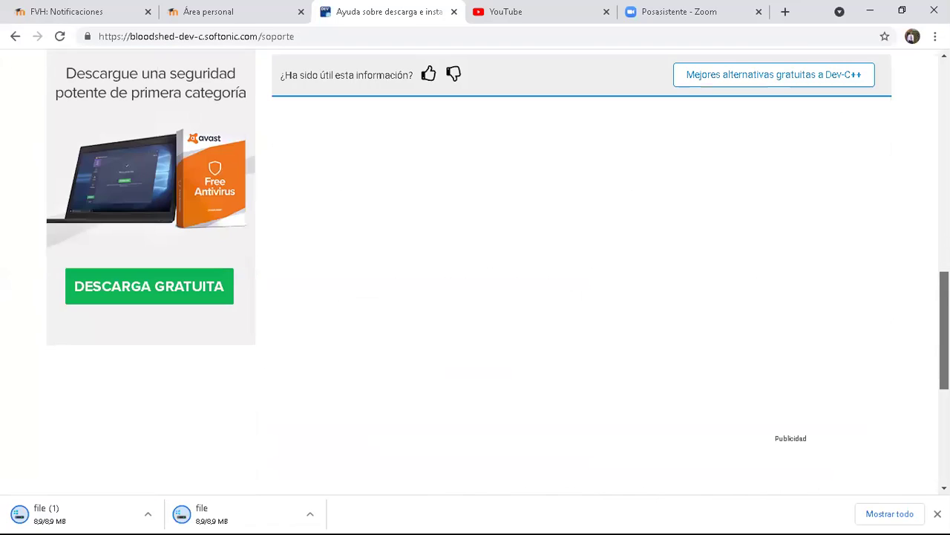
scroll(475, 275, "up", 10)
scroll(475, 275, "up", 2)
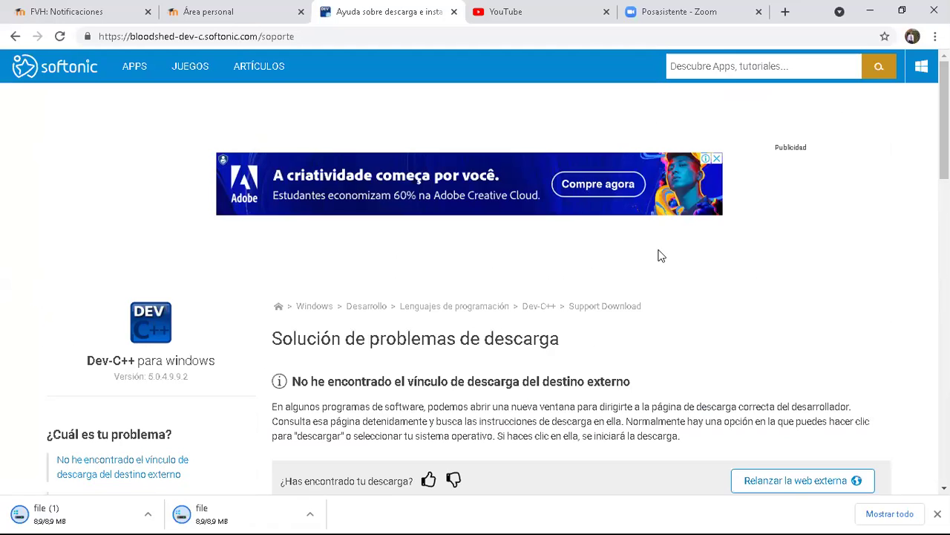
scroll(661, 255, "down", 2)
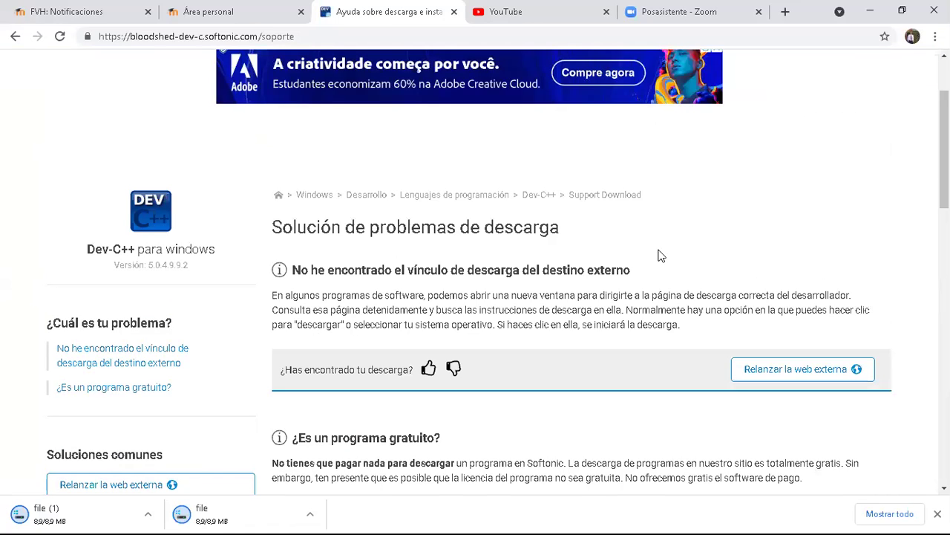
scroll(99, 494, "down", 1)
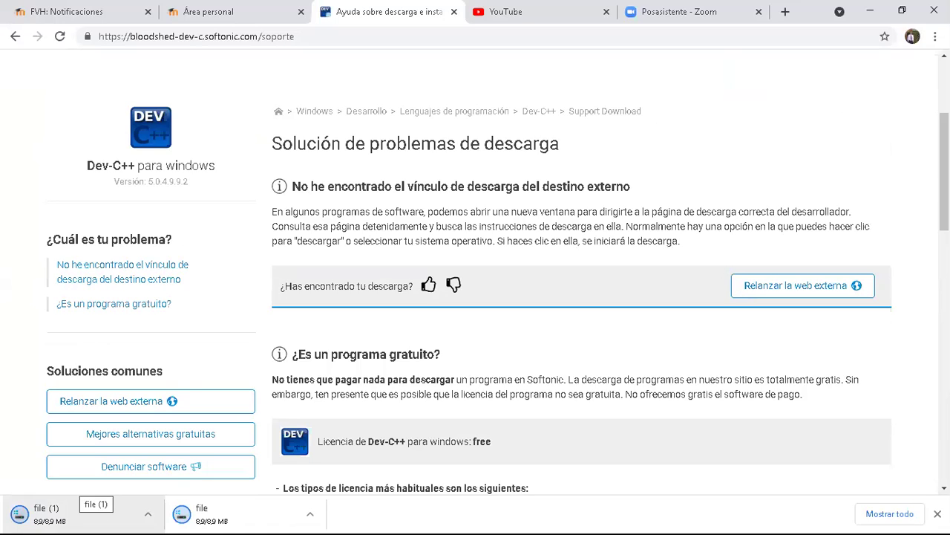
scroll(945, 170, "down", 3)
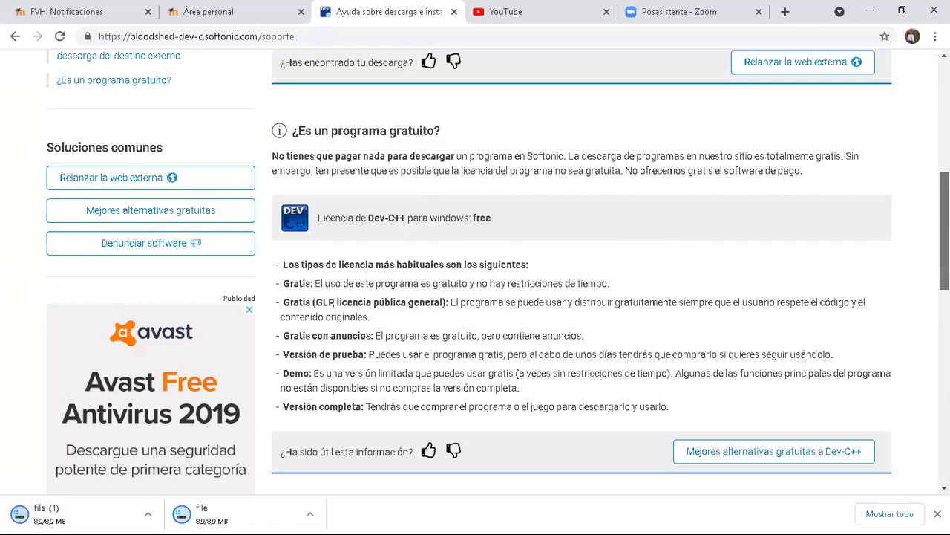
scroll(944, 230, "down", 4)
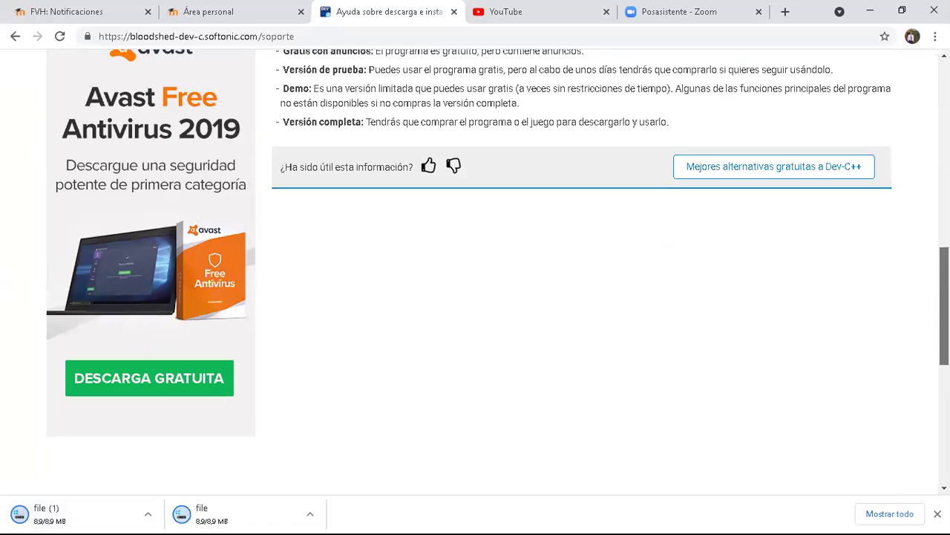
Step: Relaunch the external download of Dev-C++ from the section about the missing download link
scroll(475, 267, "up", 5)
scroll(475, 267, "up", 2)
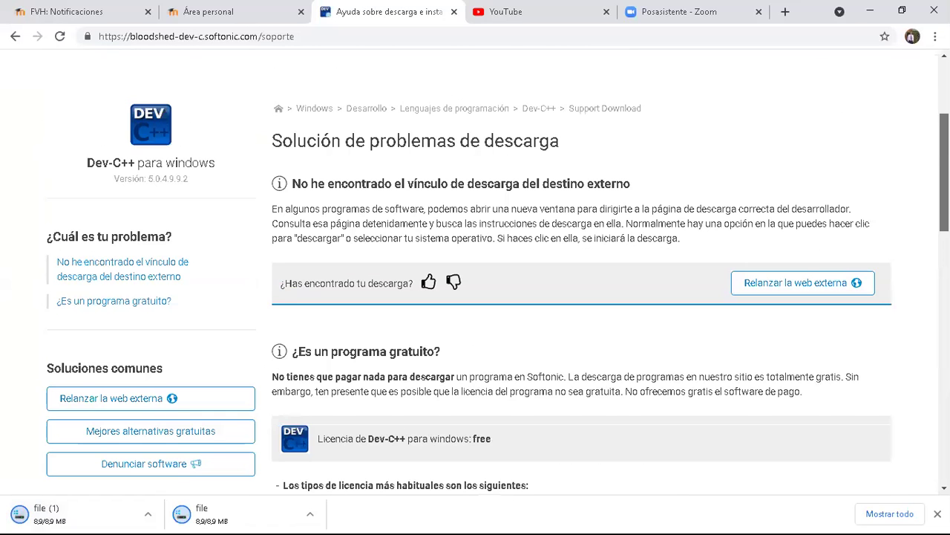
scroll(498, 271, "up", 1)
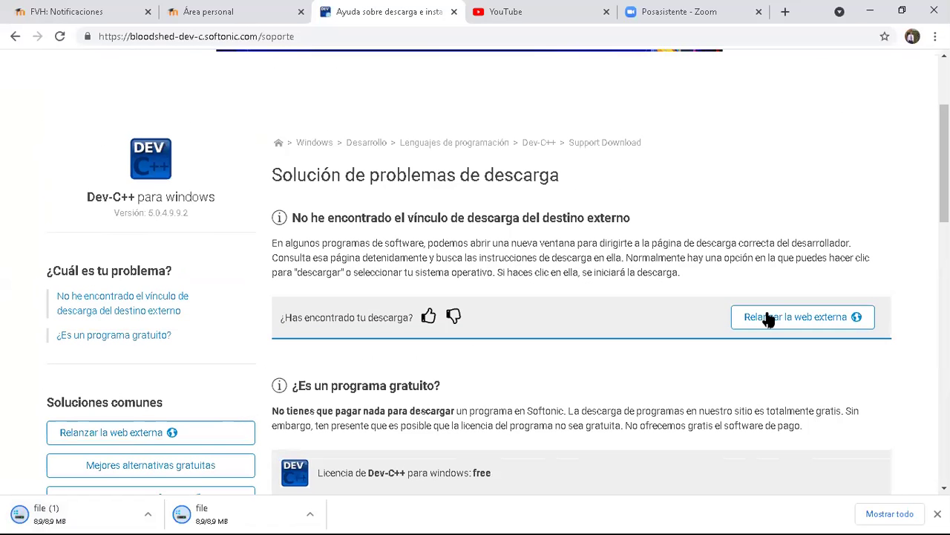
left_click(772, 325)
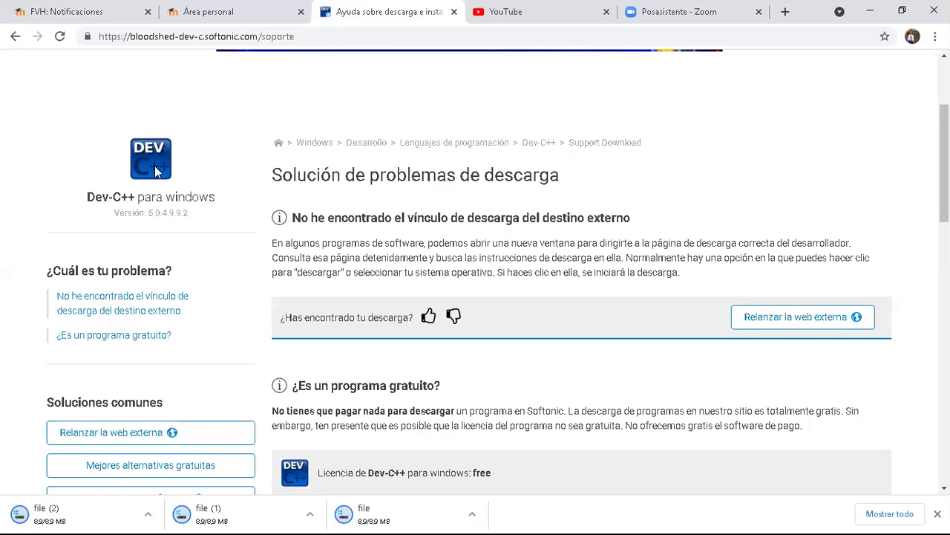
Step: Go back through the visited Softonic pages to the Computación y programación course page in Moodle
left_click(15, 37)
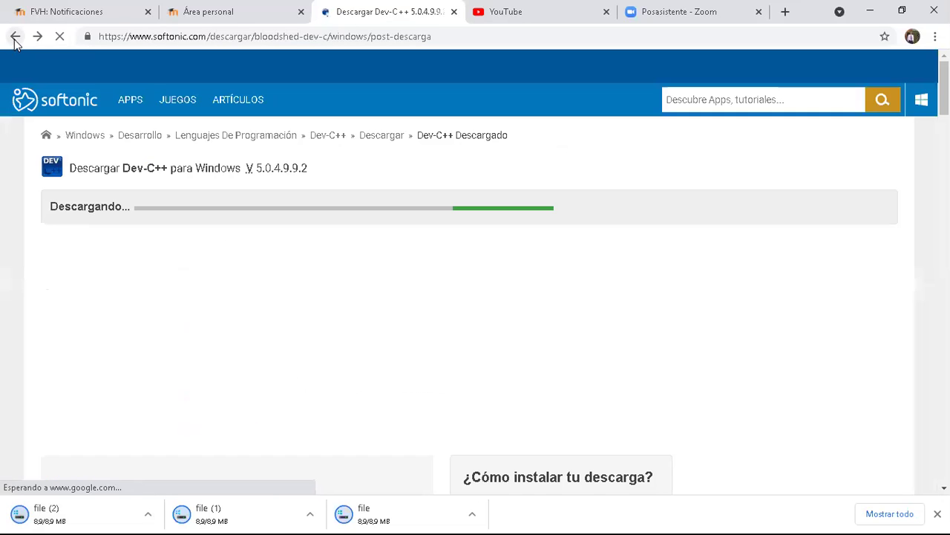
left_click(13, 37)
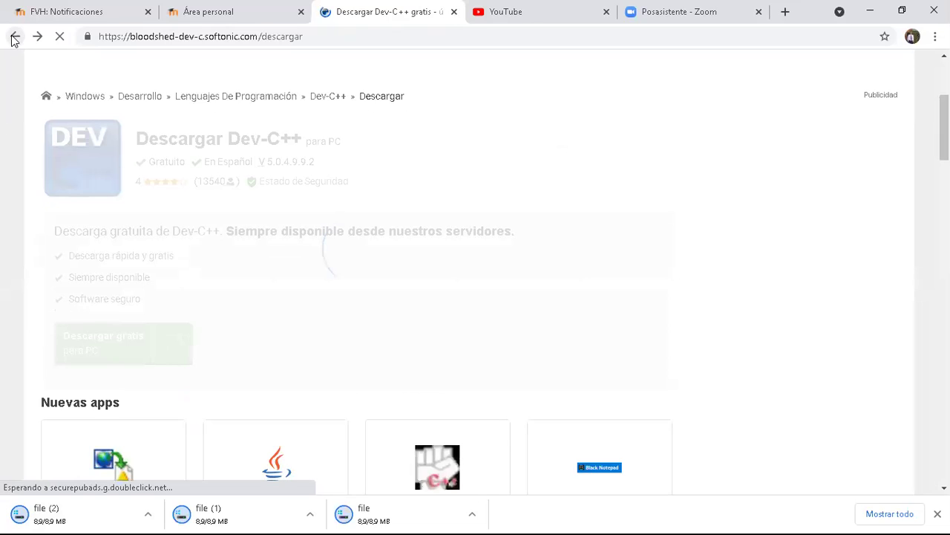
left_click(13, 38)
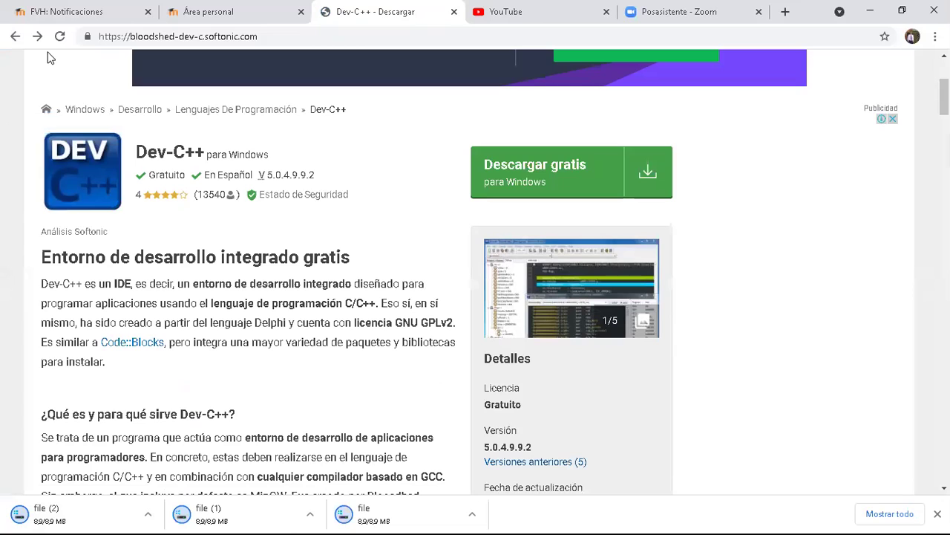
left_click(17, 39)
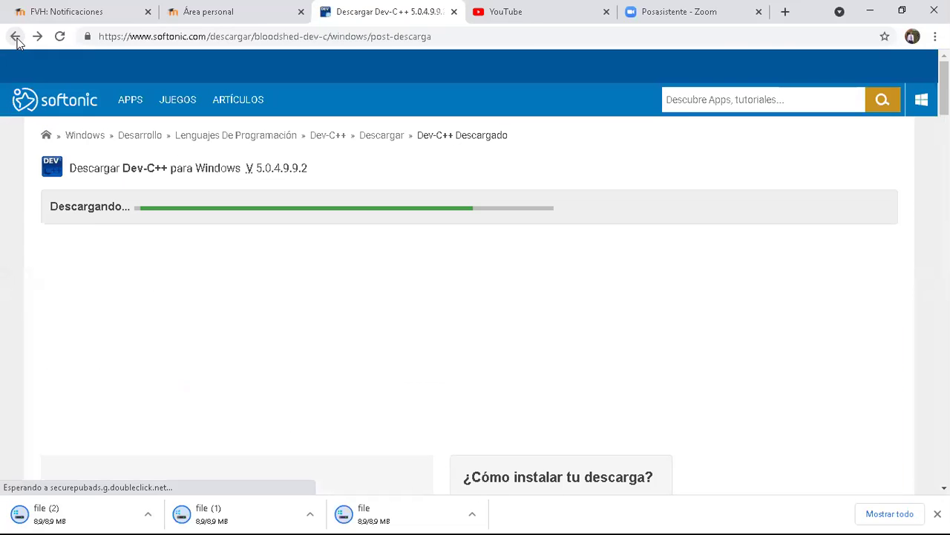
left_click(16, 37)
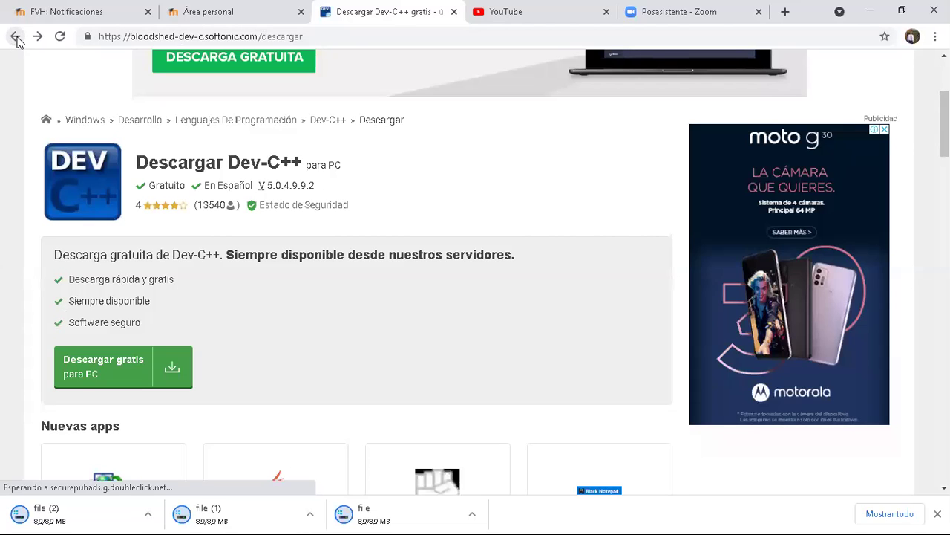
left_click(15, 38)
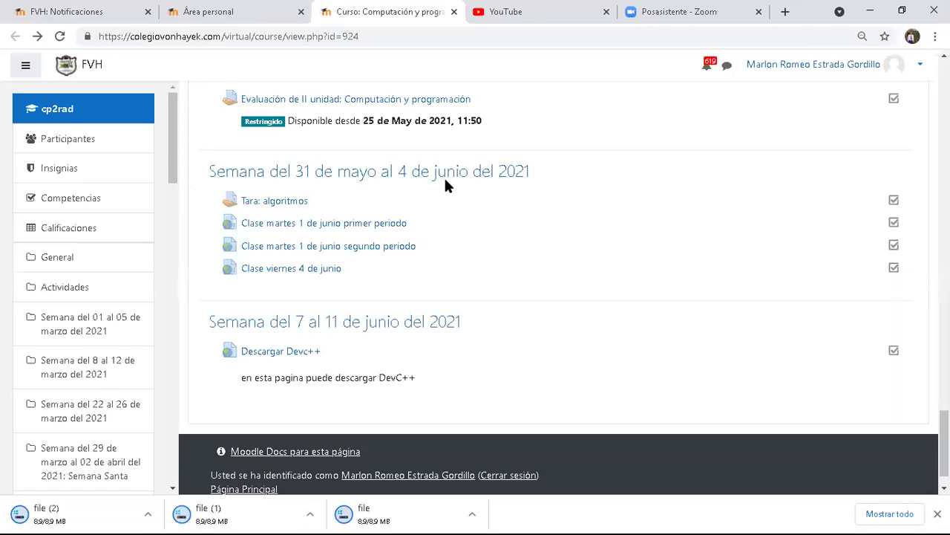
Step: Search Google for "descagar C++" in a new browser tab
key("ctrl+t")
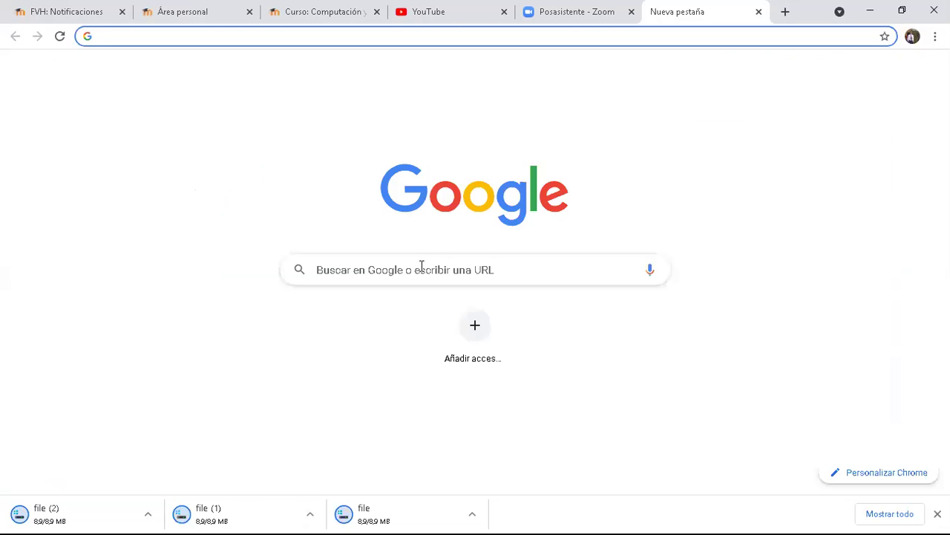
left_click(421, 268)
type("desca")
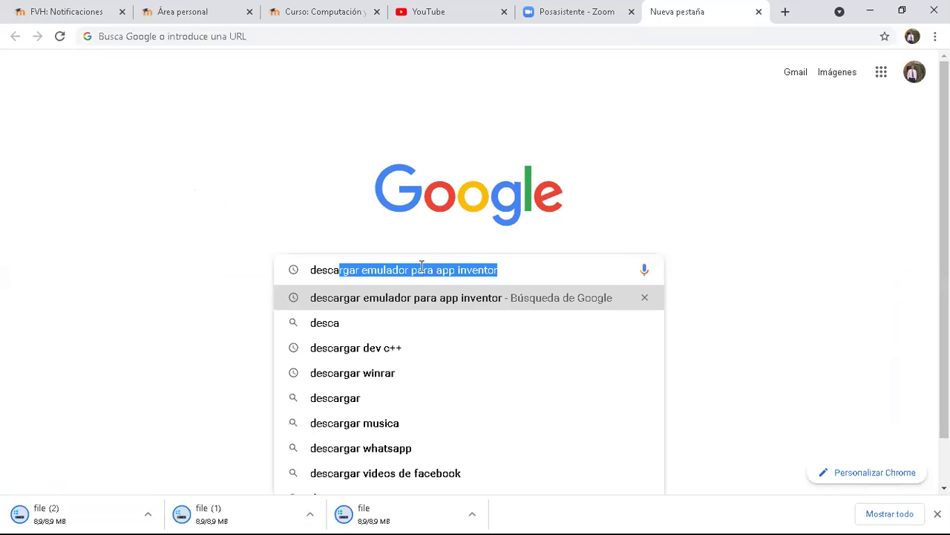
type("gar")
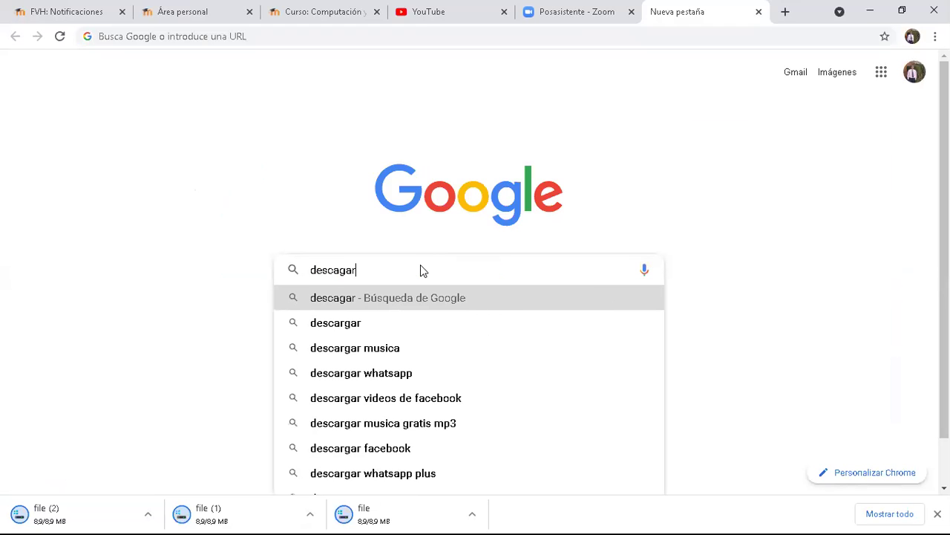
type(" C++")
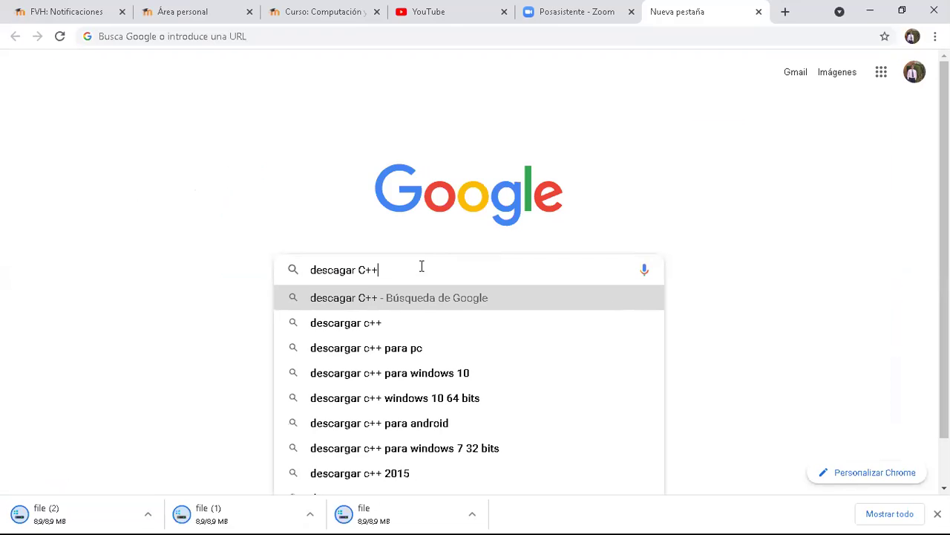
key("Return")
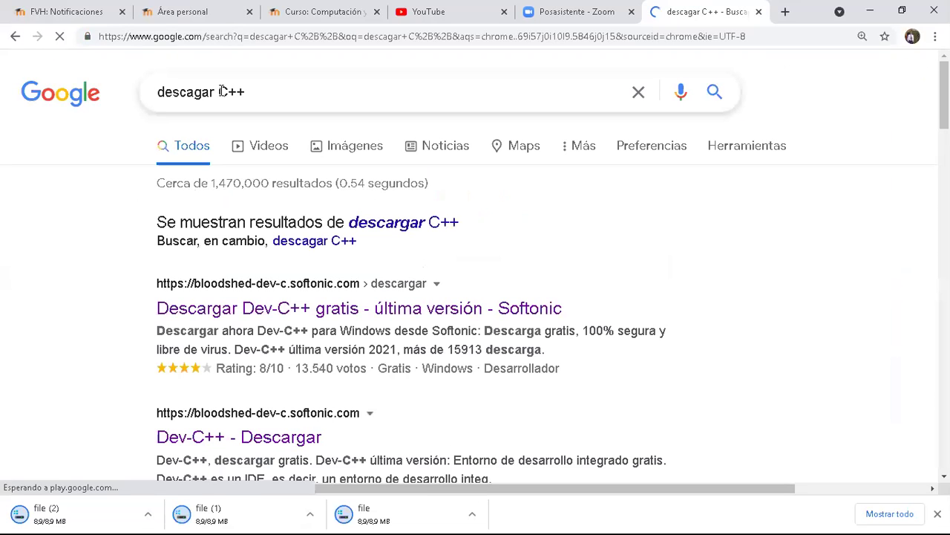
Step: Refine the Google search to "descagar DevC++" and run it
left_click(263, 91)
key("Left")
key("Left")
key("Left")
type("D")
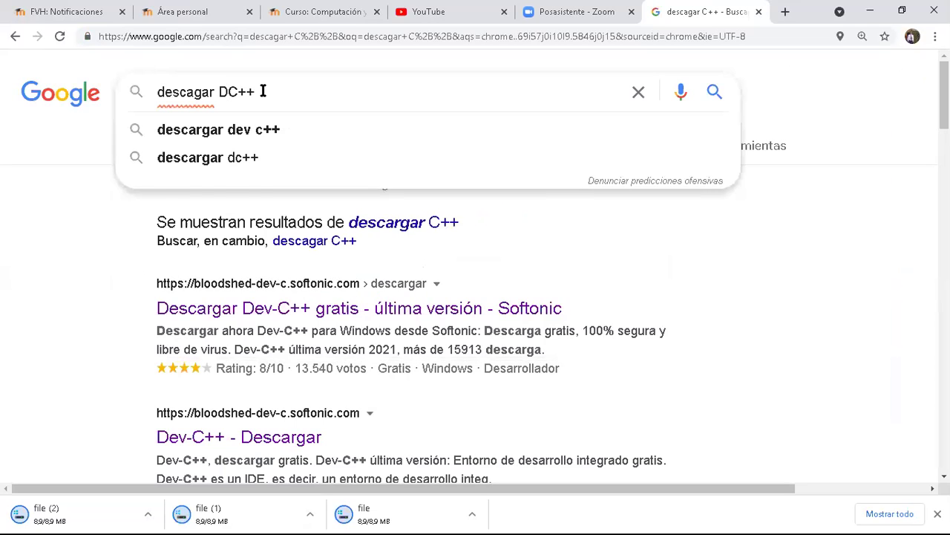
type("ev")
key("Right")
key("Right")
key("Right")
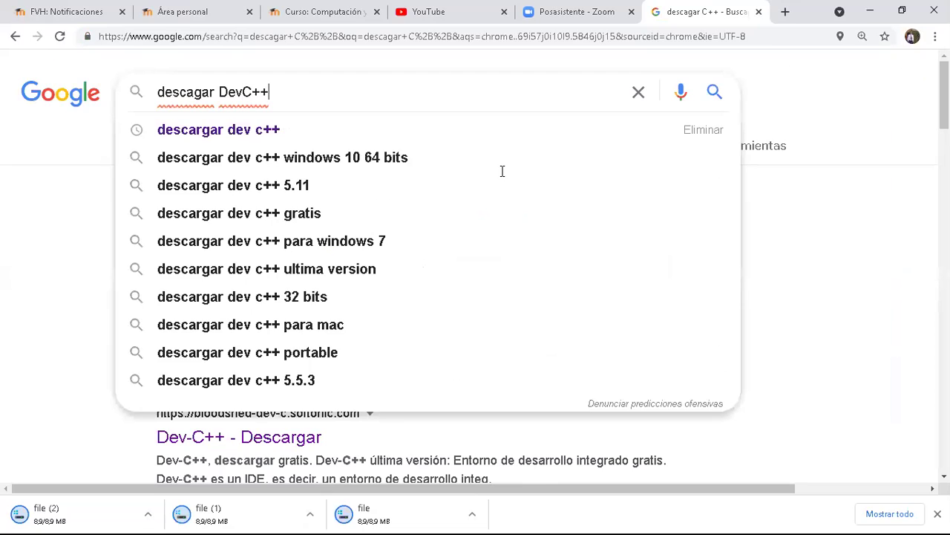
key("Return")
Step: Open the Softonic result for the free Dev-C++ download and return to the search results
scroll(475, 283, "down", 2)
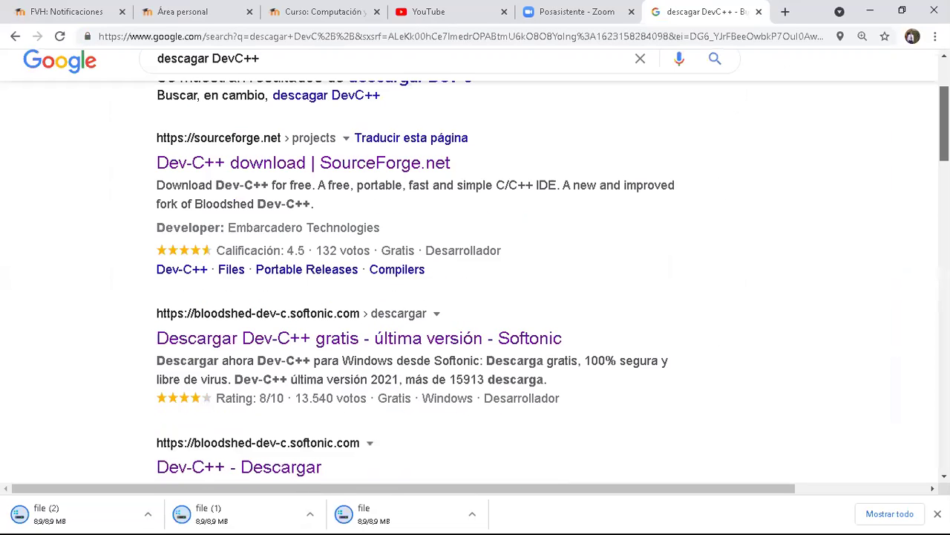
scroll(831, 160, "down", 2)
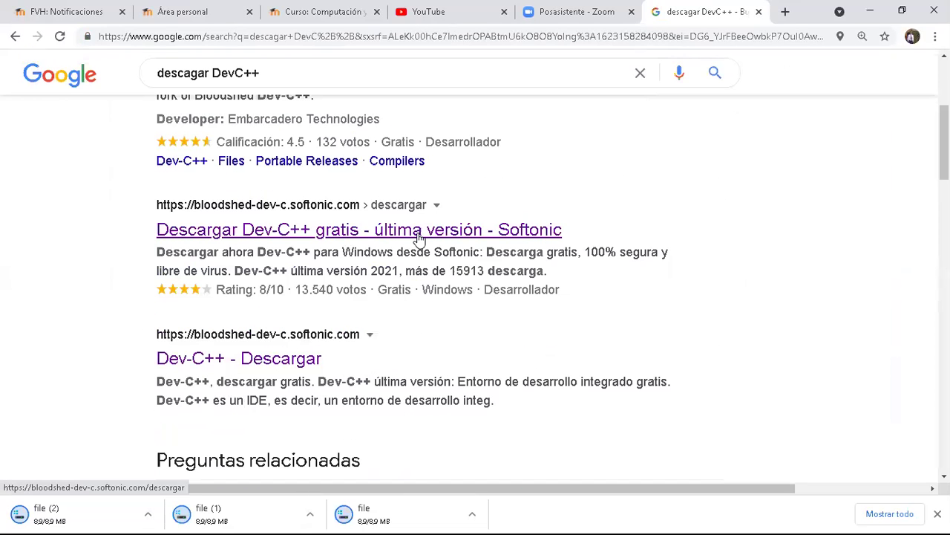
left_click(420, 238)
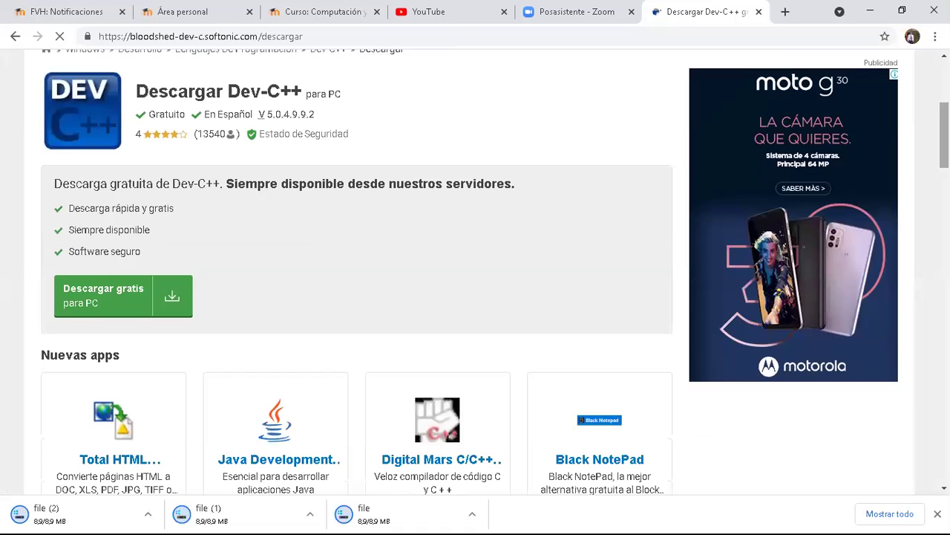
left_click(14, 38)
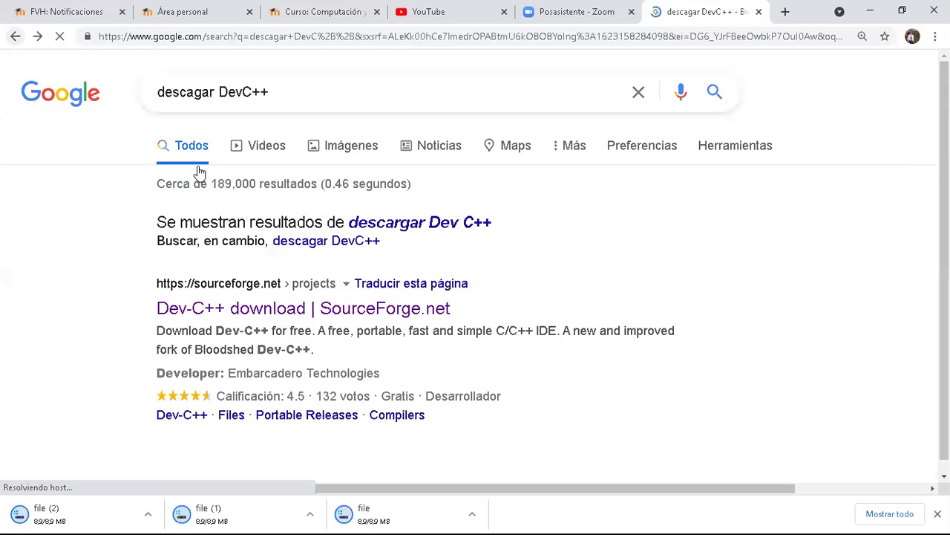
Step: Open the SourceForge Dev-C++ download result and look over the project's features and activity
scroll(452, 213, "down", 3)
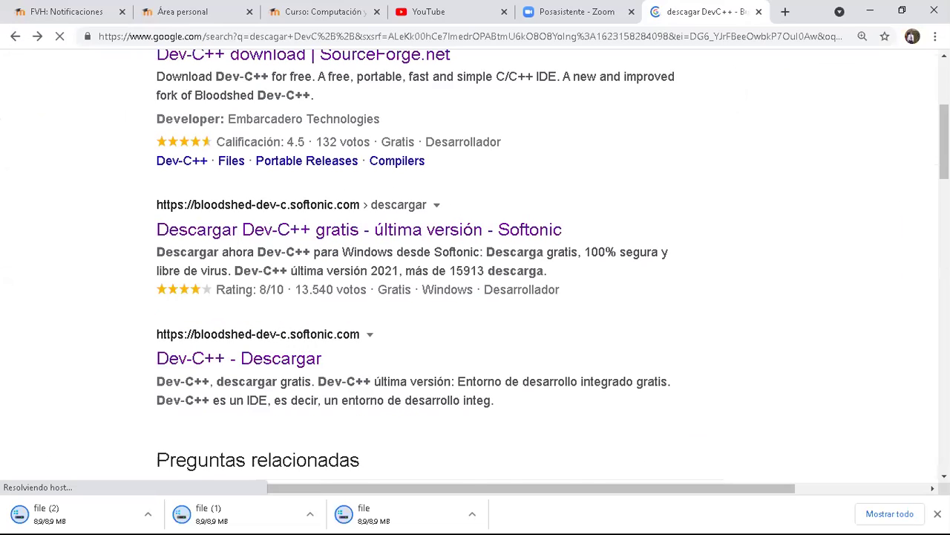
scroll(475, 271, "up", 1)
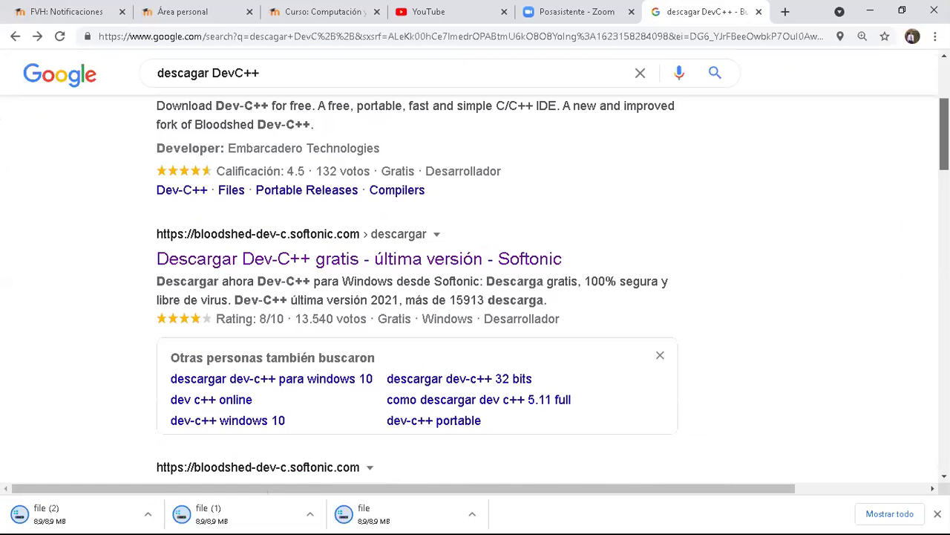
scroll(347, 299, "up", 2)
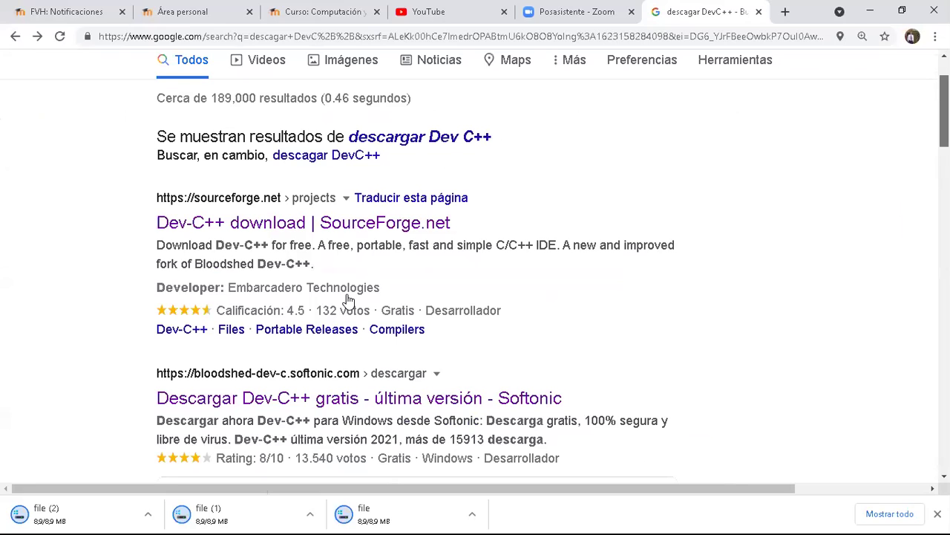
scroll(334, 295, "up", 1)
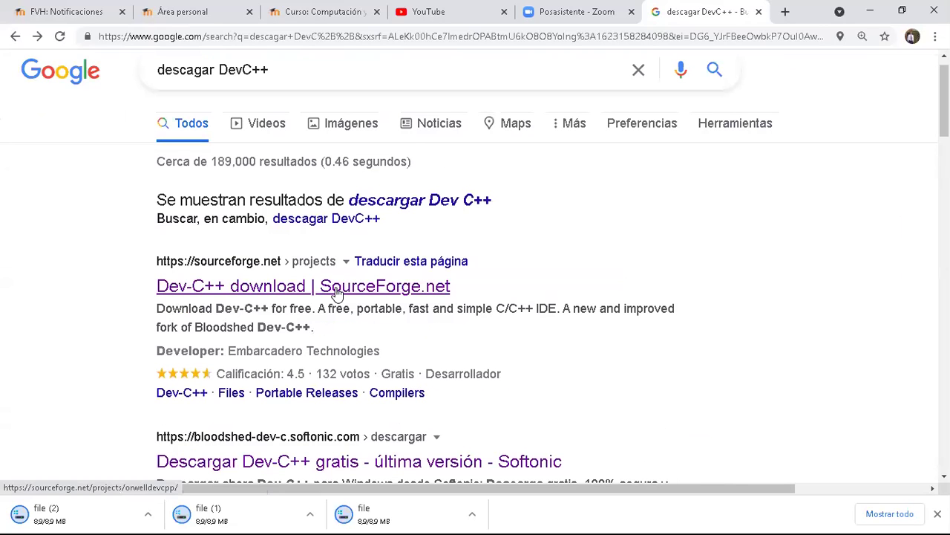
left_click(335, 292)
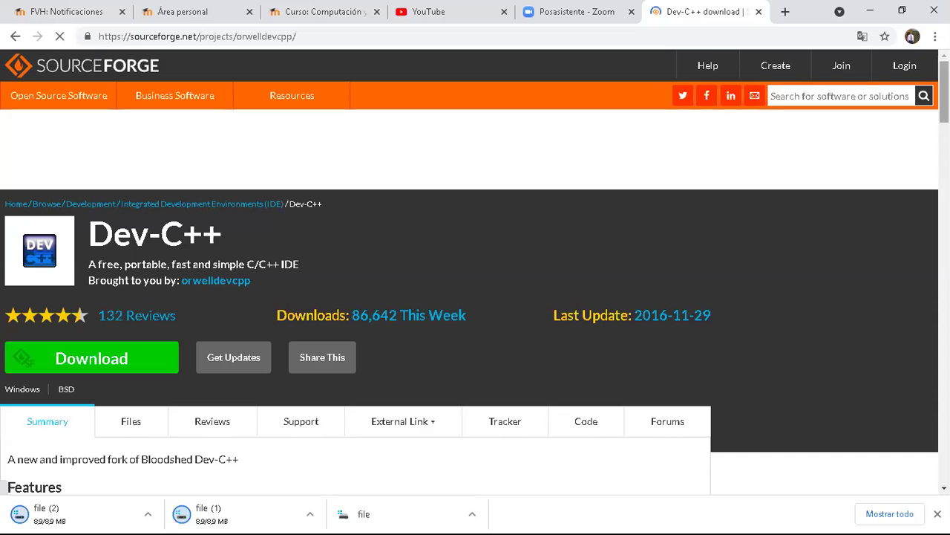
scroll(475, 297, "down", 3)
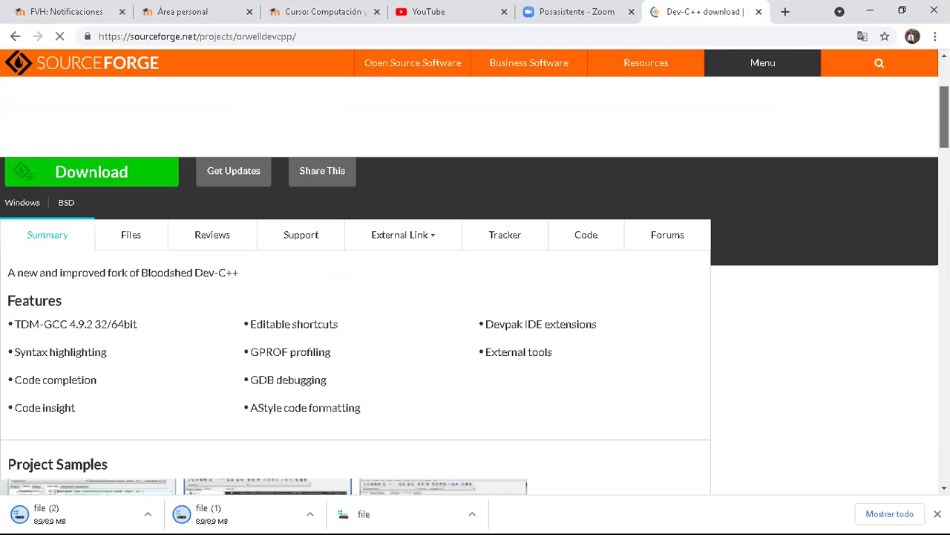
scroll(475, 297, "down", 5)
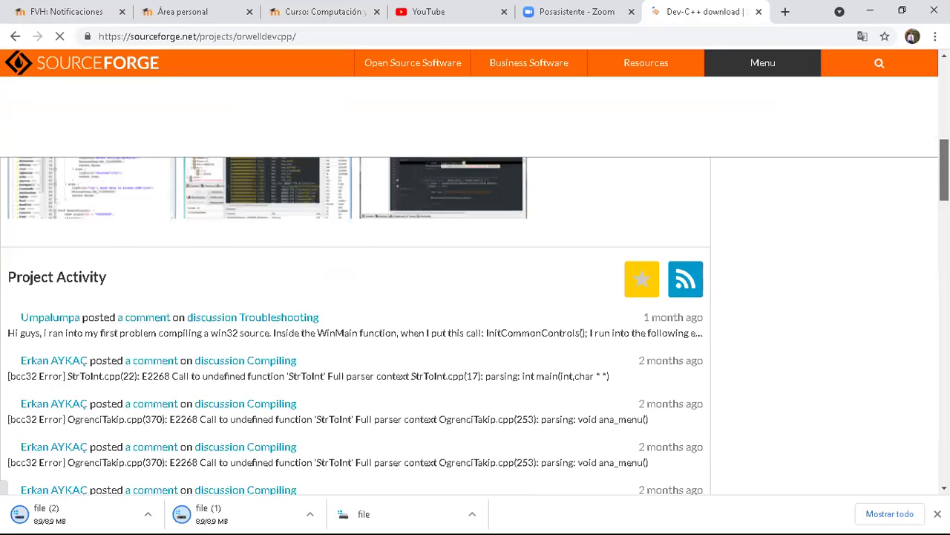
scroll(102, 269, "up", 5)
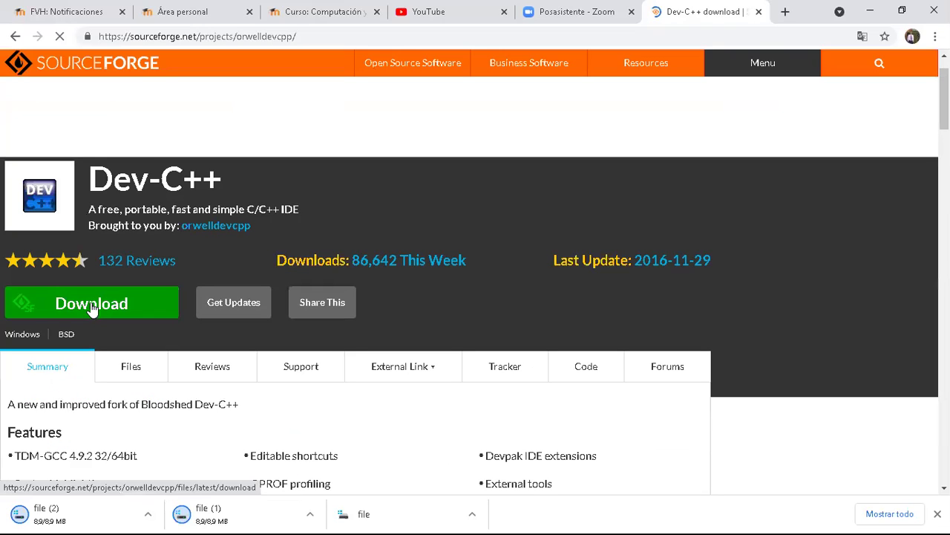
Step: Download the Dev-C++ 5.11 TDM-GCC 4.9.2 installer from SourceForge and return to the project page
left_click(91, 306)
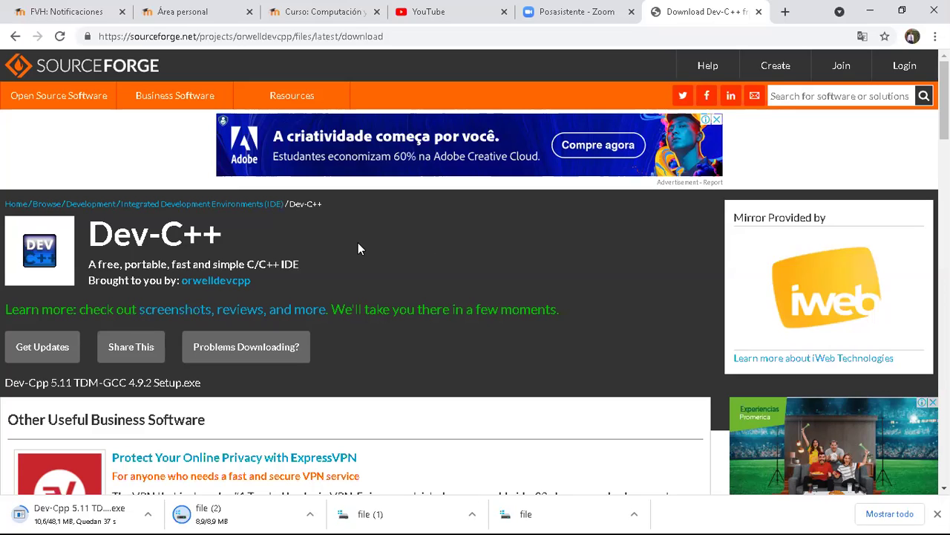
left_click(215, 352)
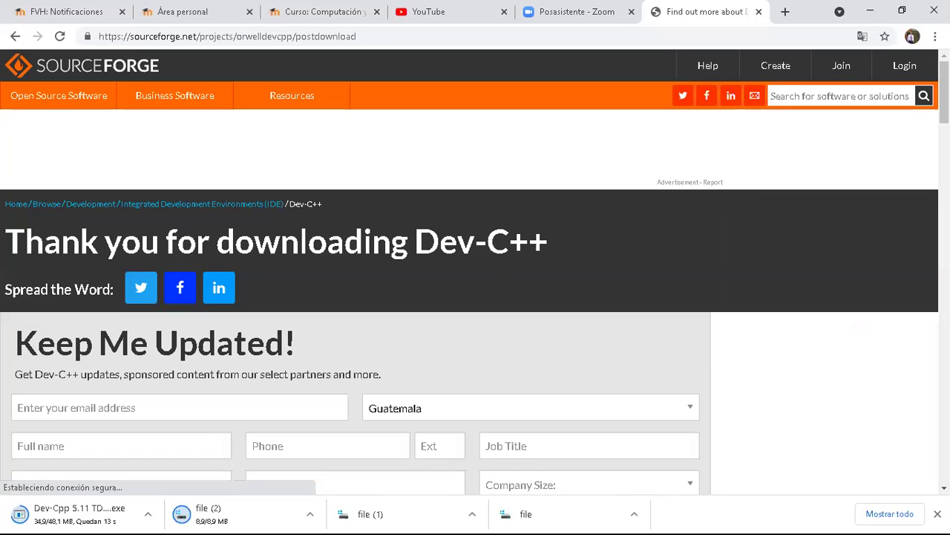
scroll(476, 297, "down", 2)
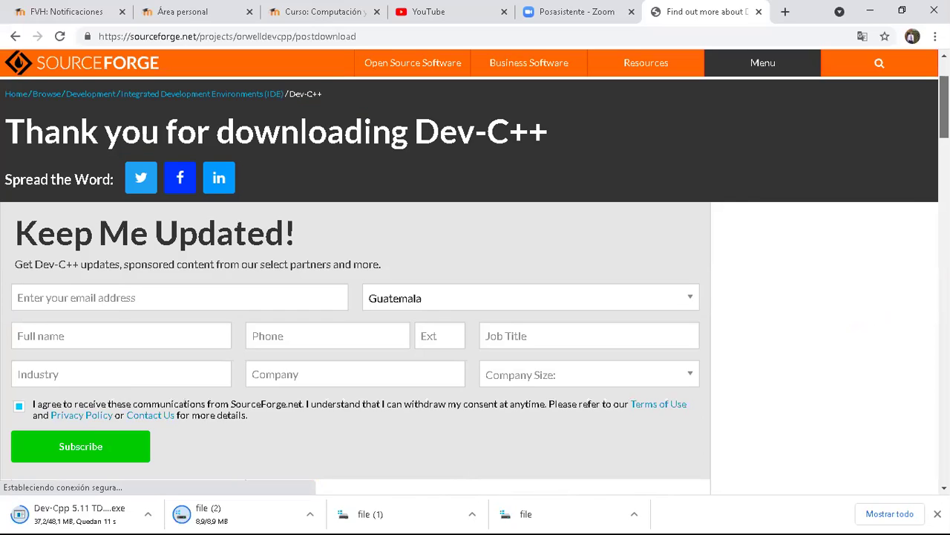
scroll(476, 297, "down", 3)
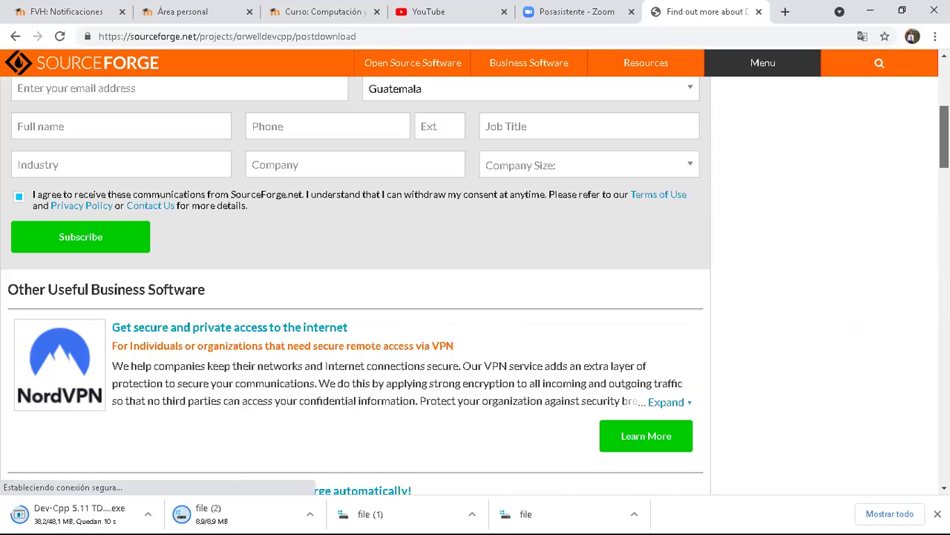
scroll(356, 297, "down", 2)
scroll(616, 111, "up", 6)
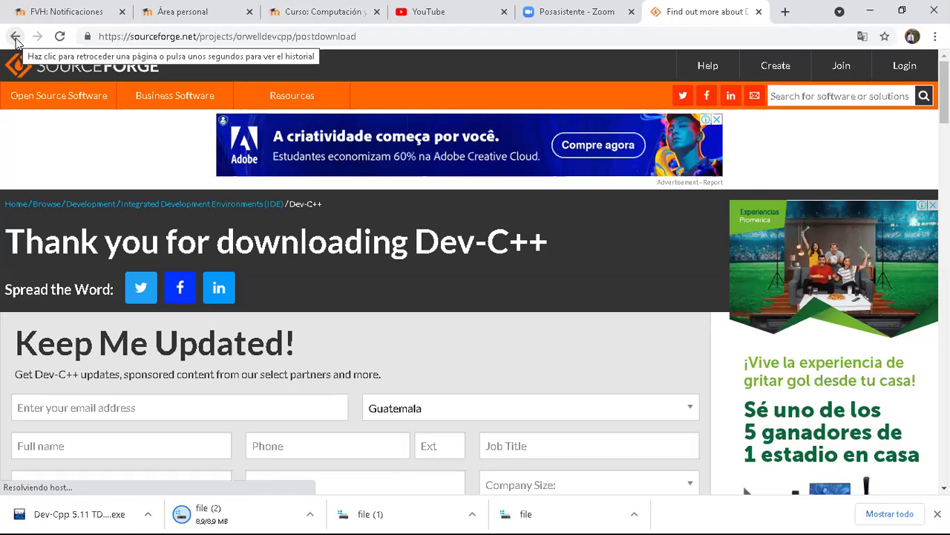
left_click(16, 42)
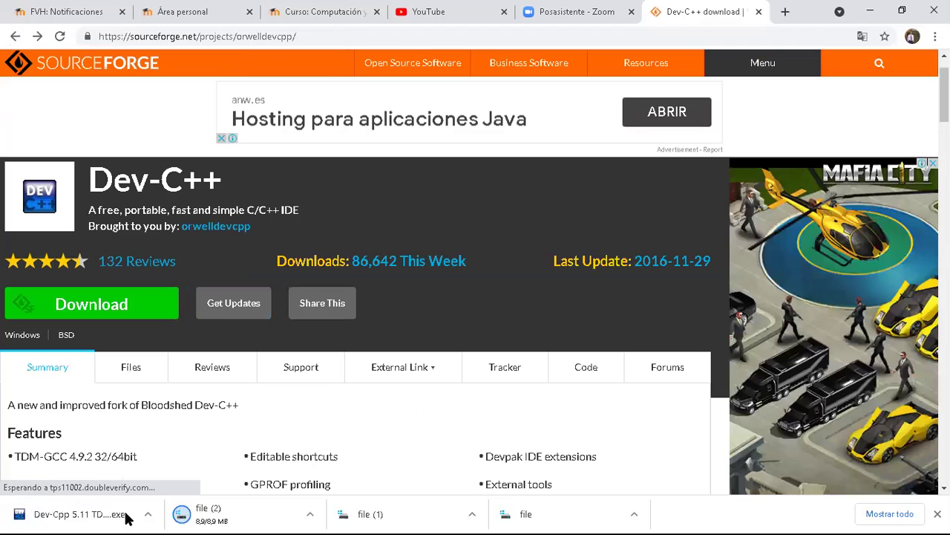
Step: Look for the downloaded Dev-C++ installer in File Explorer's Descargas folder and return to the SourceForge page in the browser
mouse_move(282, 507)
key("super")
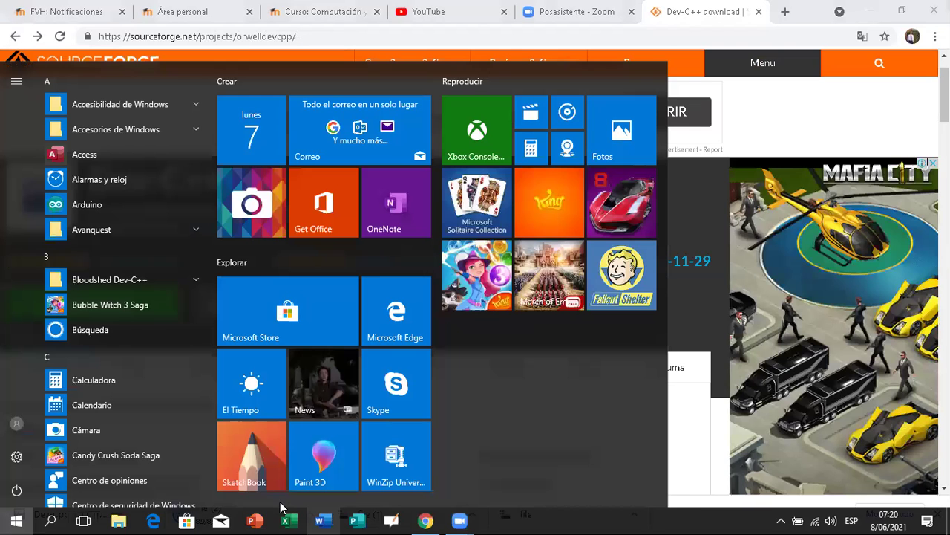
key("super+e")
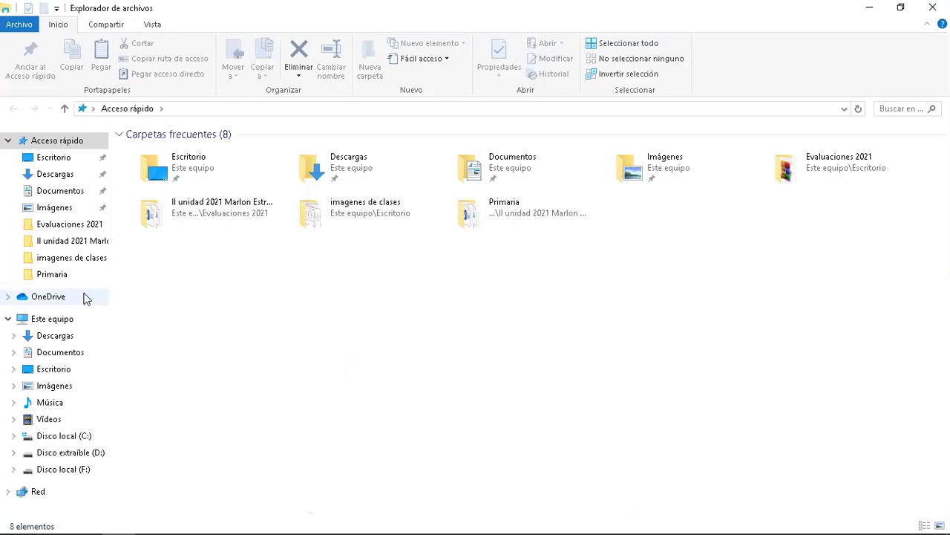
left_click(72, 177)
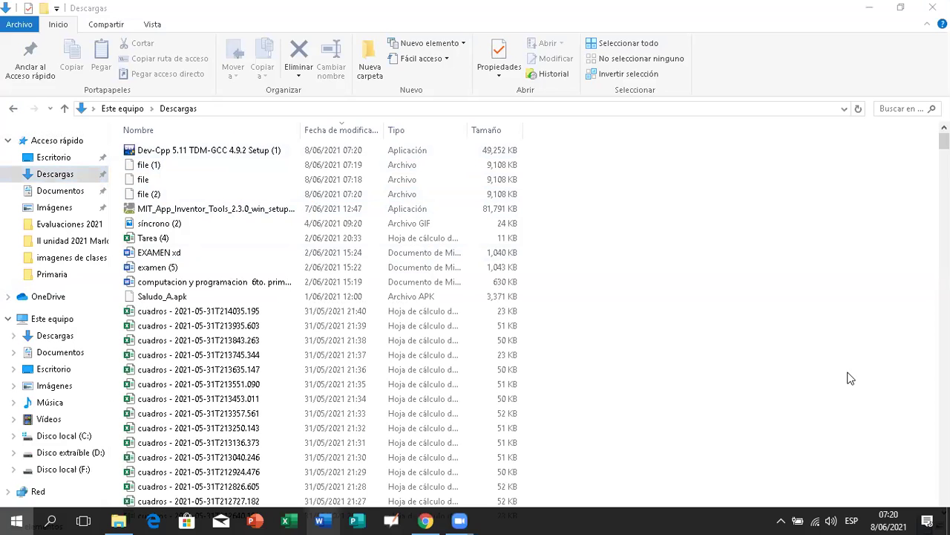
key("super")
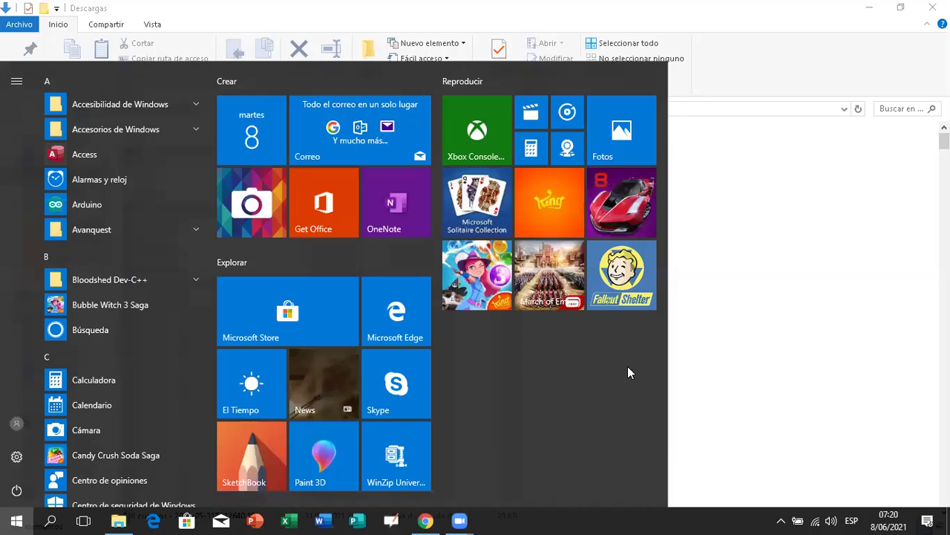
key("super")
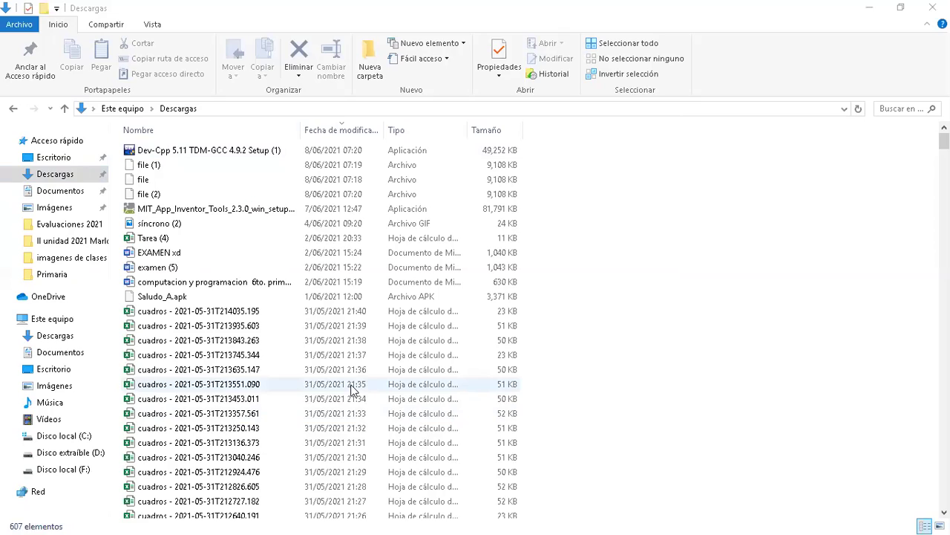
key("super")
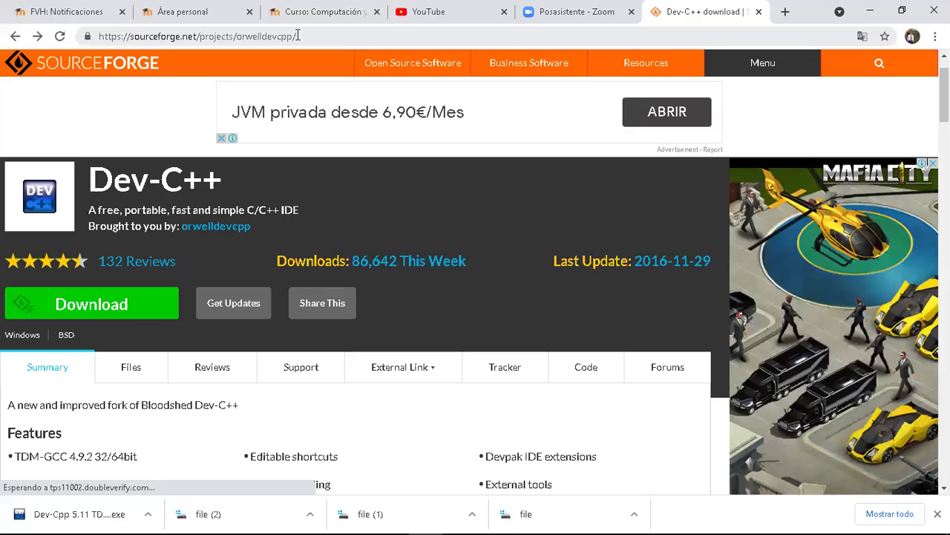
Step: Copy the full web address of the SourceForge Dev-C++ project page
left_click(232, 37)
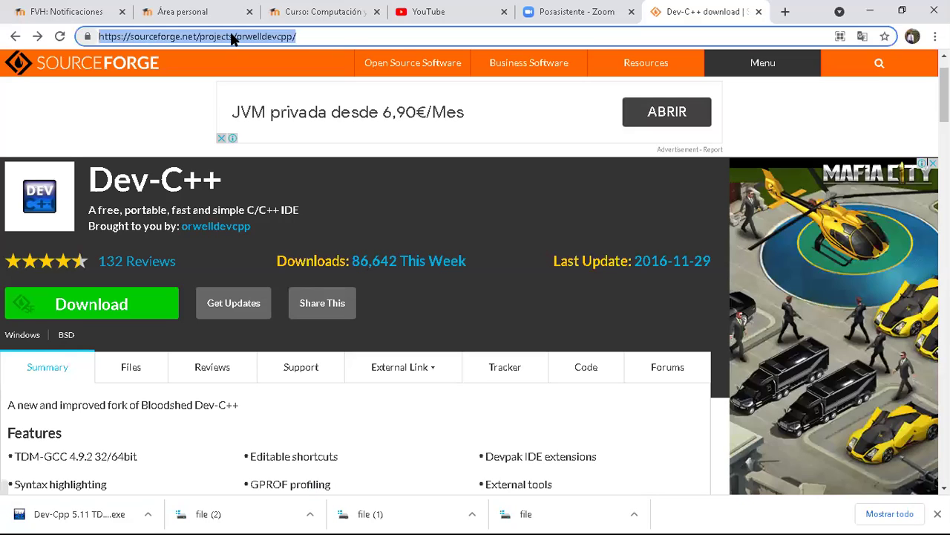
right_click(237, 37)
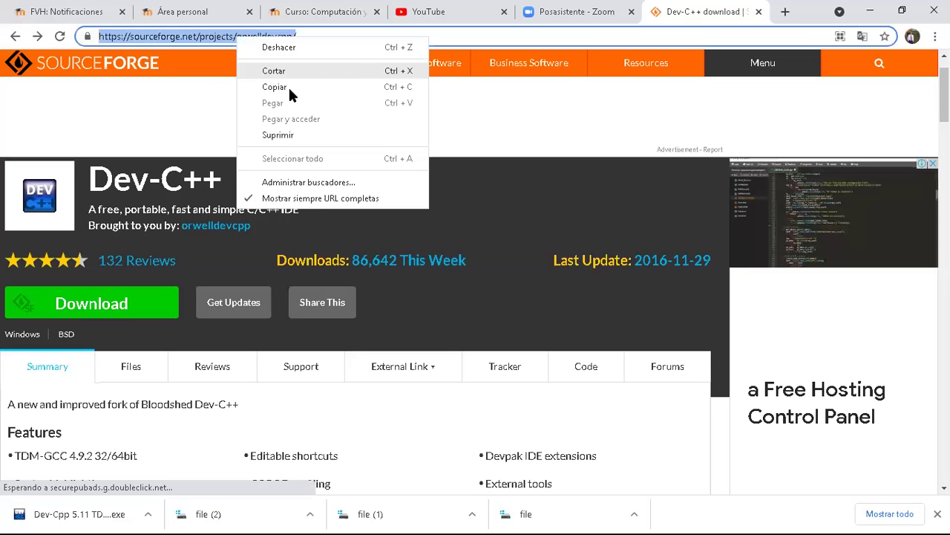
left_click(290, 89)
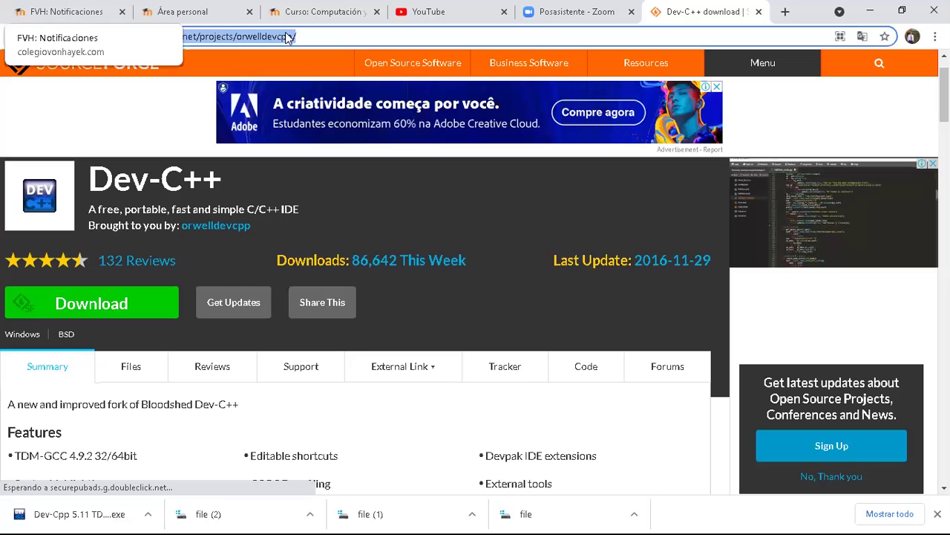
left_click(224, 35)
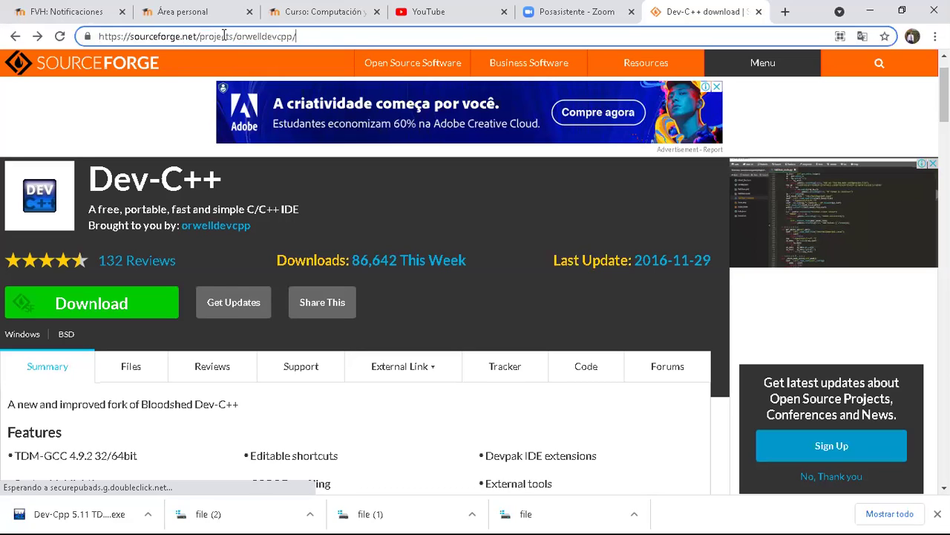
left_click_drag(296, 36, 126, 36)
key("ctrl+a")
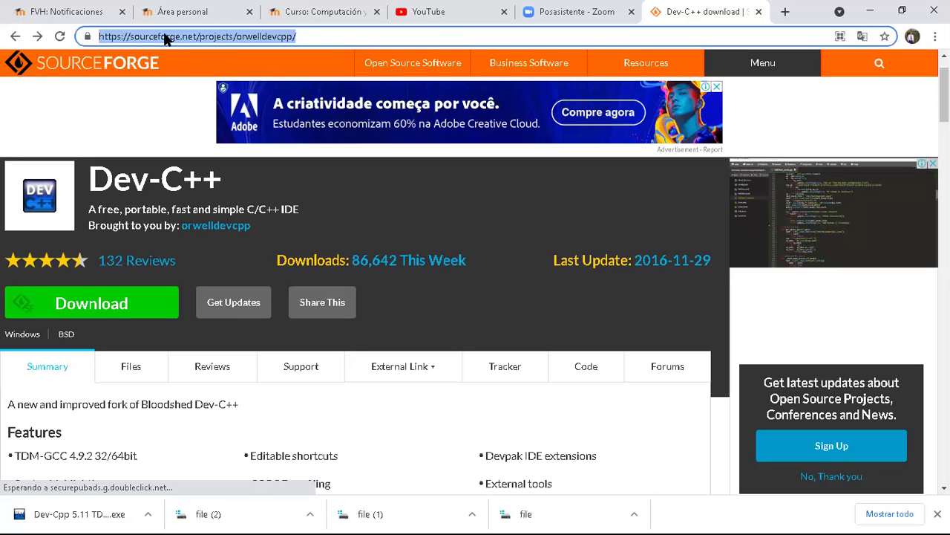
right_click(165, 37)
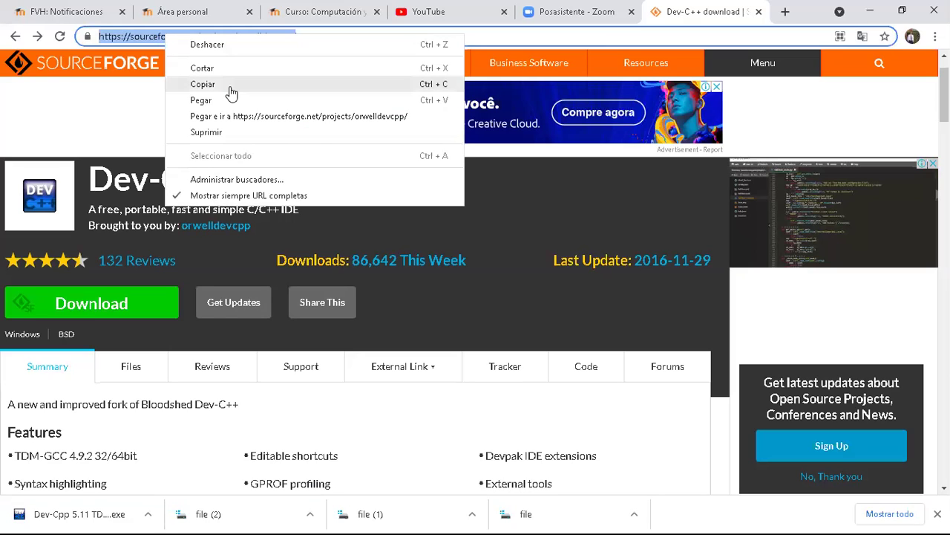
left_click(162, 28)
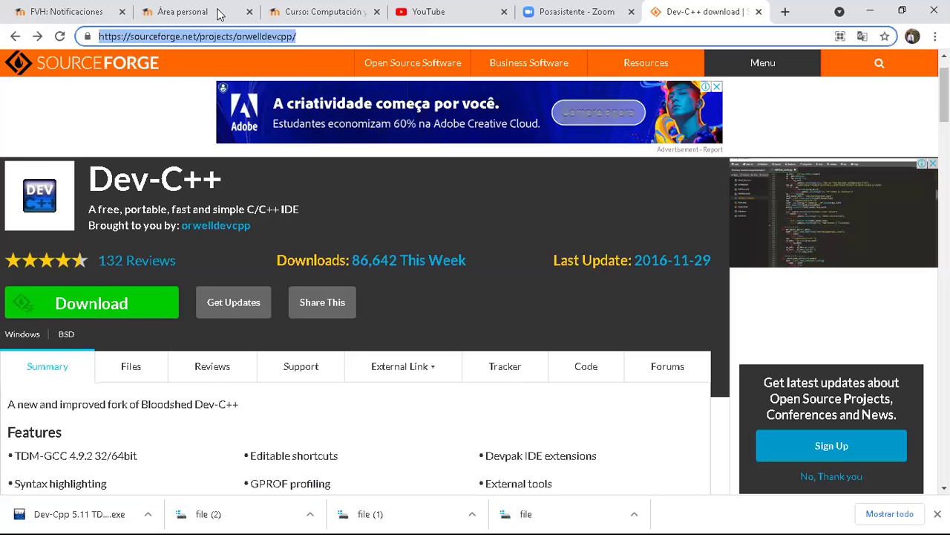
Step: Close the open course page and open the 5to. Biológicas Radiología, Lab. and Odontología courses from Área personal in new tabs
left_click(298, 13)
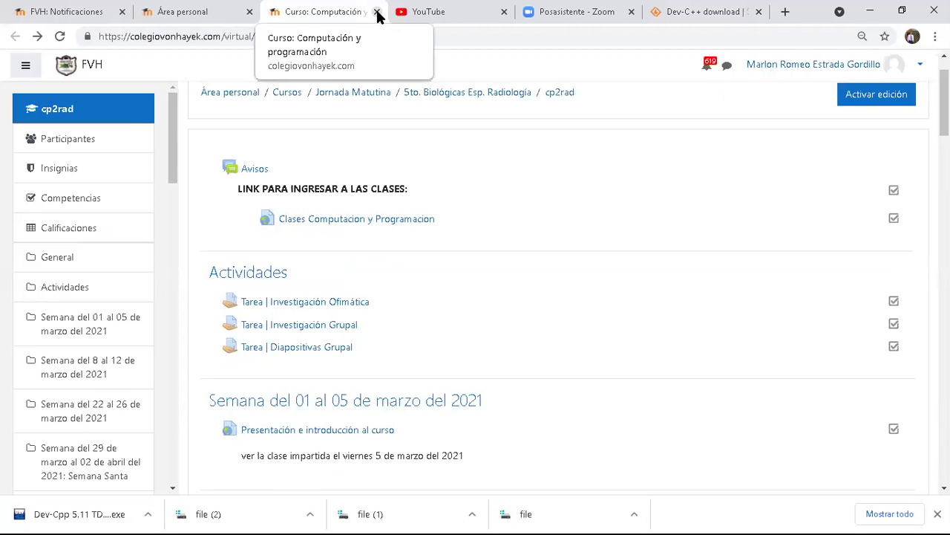
left_click(377, 12)
left_click(208, 15)
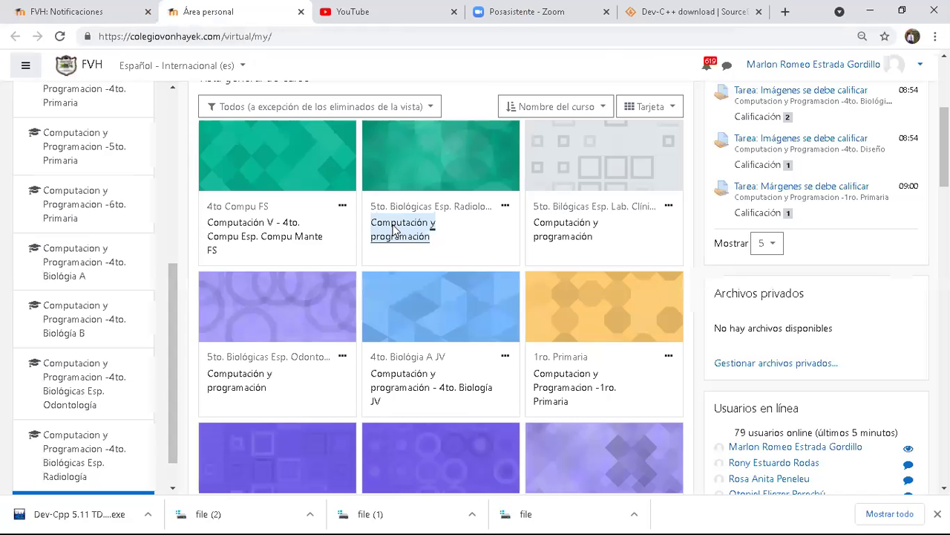
right_click(438, 235)
left_click(562, 233)
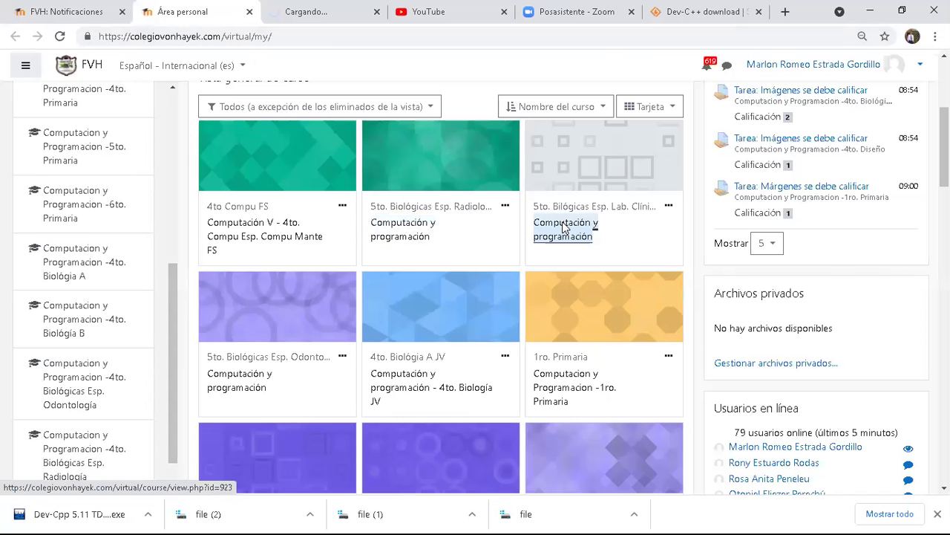
right_click(573, 225)
left_click(616, 236)
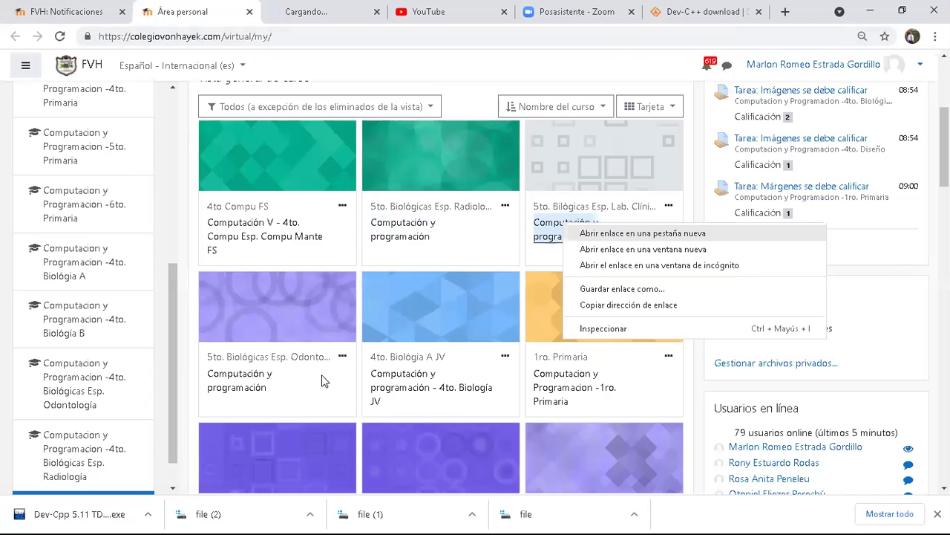
right_click(250, 383)
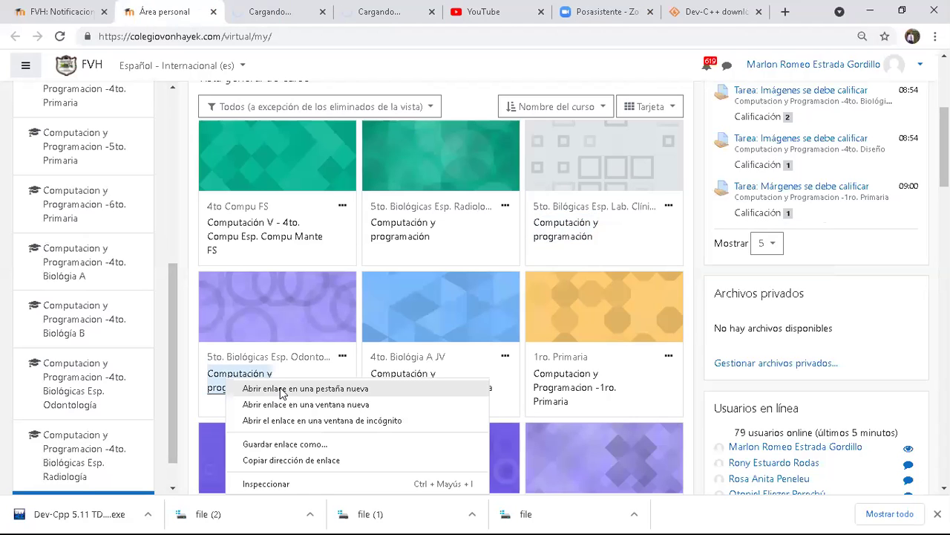
left_click(306, 388)
Step: Open the Computacion y Programacion courses for 5to. Biología B and 5to. Turismo in new tabs
scroll(440, 297, "down", 2)
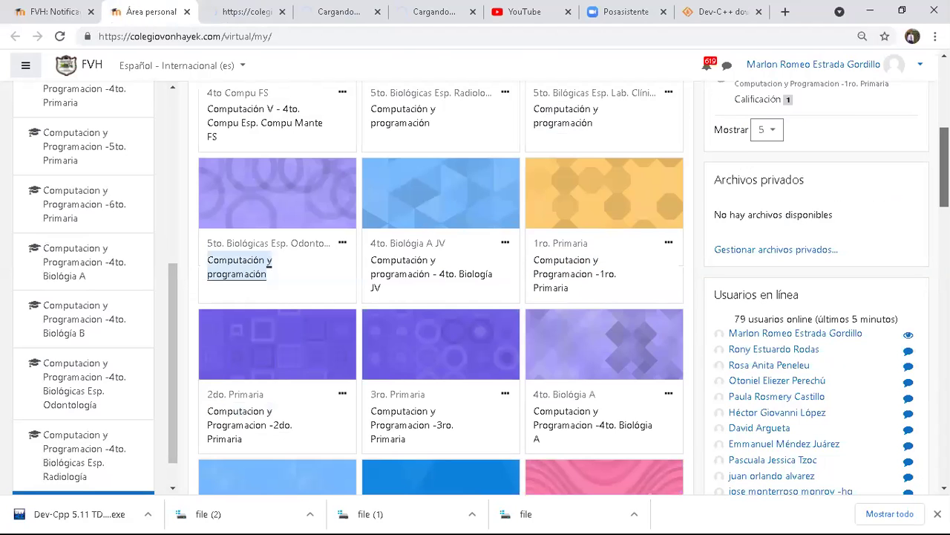
scroll(239, 268, "down", 4)
scroll(440, 297, "down", 5)
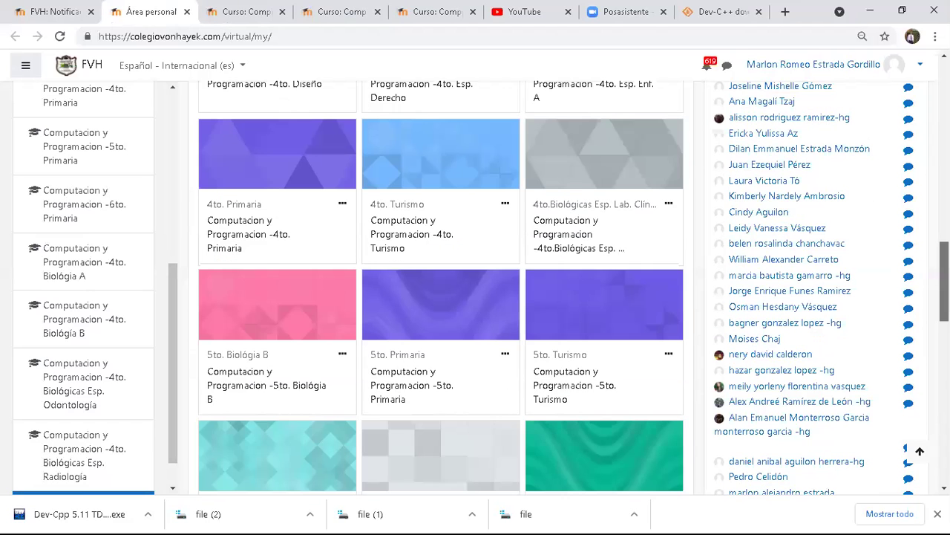
scroll(246, 282, "down", 2)
right_click(244, 280)
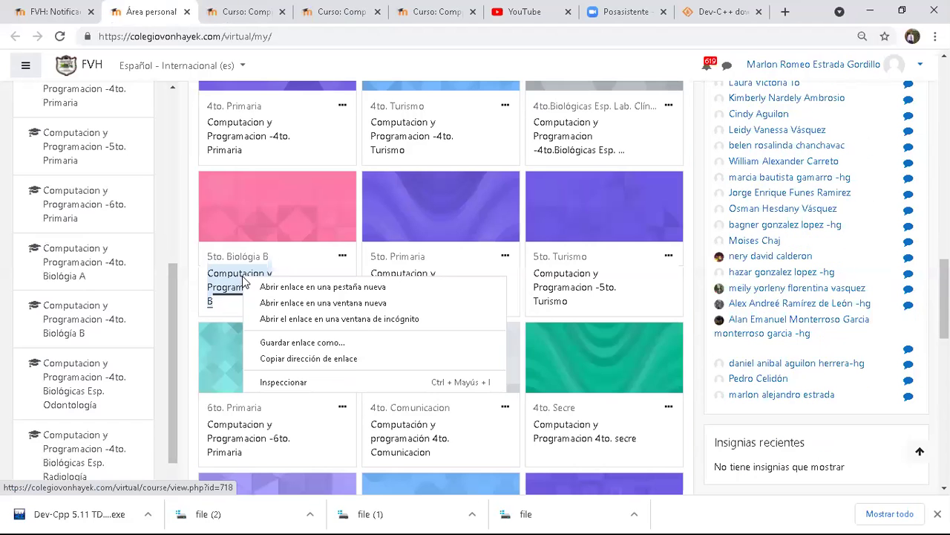
key("p")
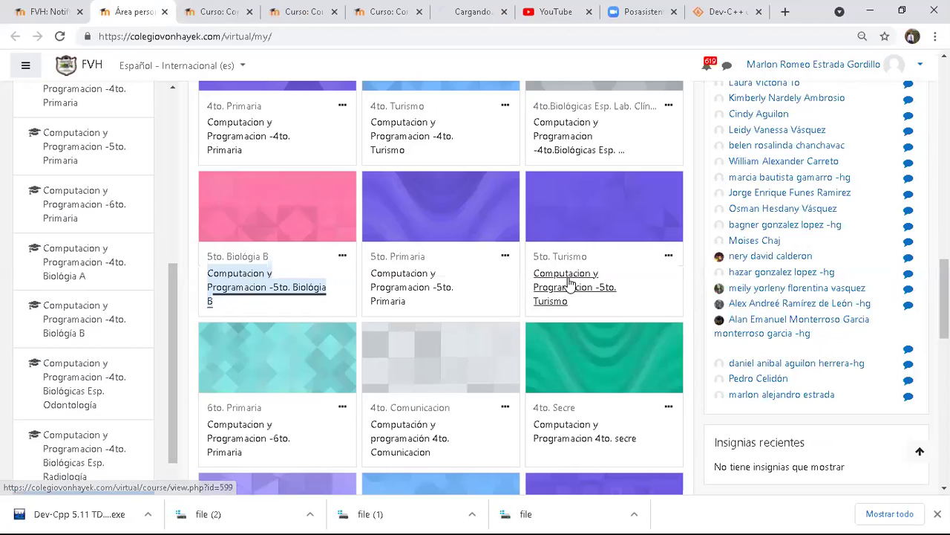
right_click(569, 281)
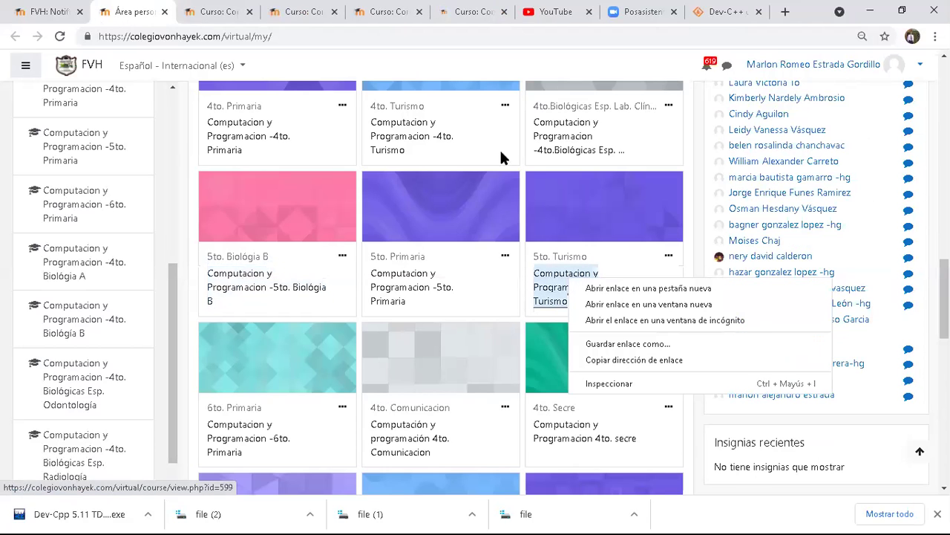
key("p")
Step: Switch to the 5to. Biológicas Esp. Radiología course and turn on its editing mode
left_click(191, 13)
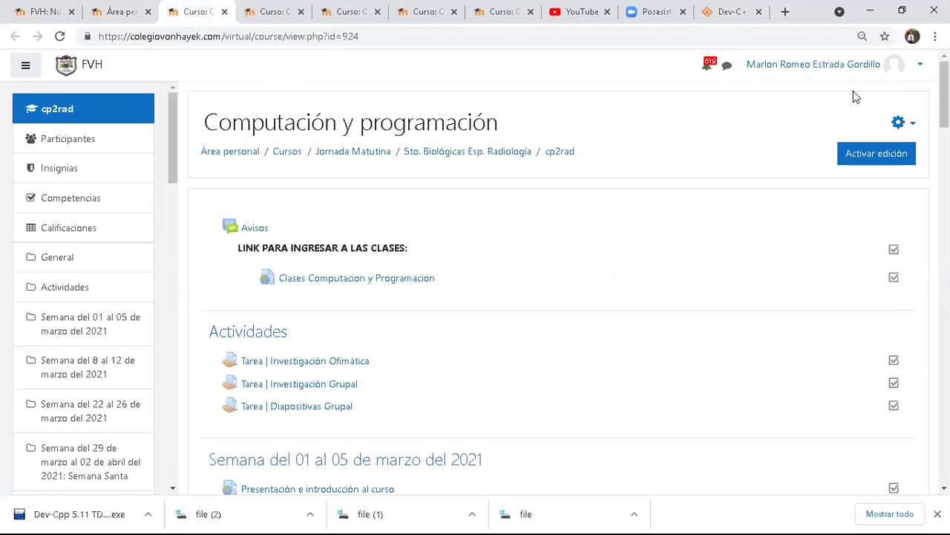
scroll(556, 334, "down", 8)
scroll(557, 334, "up", 8)
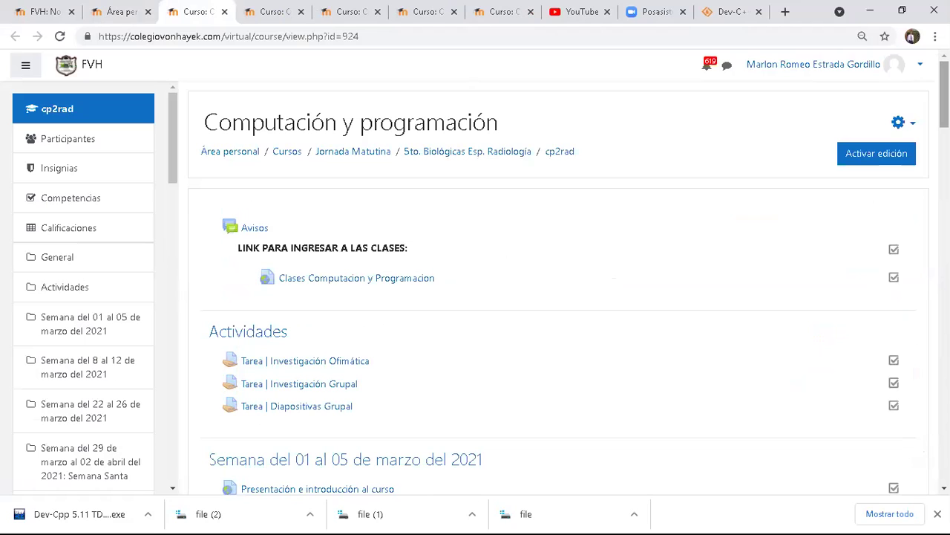
left_click(876, 153)
Step: Add a URL resource to the week "Semana del 7 al 11 de junio del 2021"
scroll(557, 334, "down", 8)
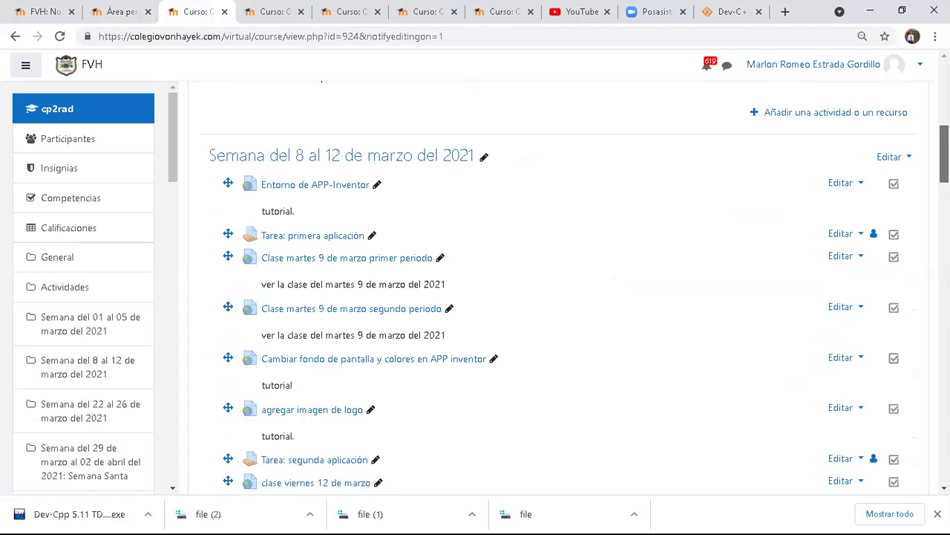
scroll(782, 334, "down", 15)
left_click(826, 349)
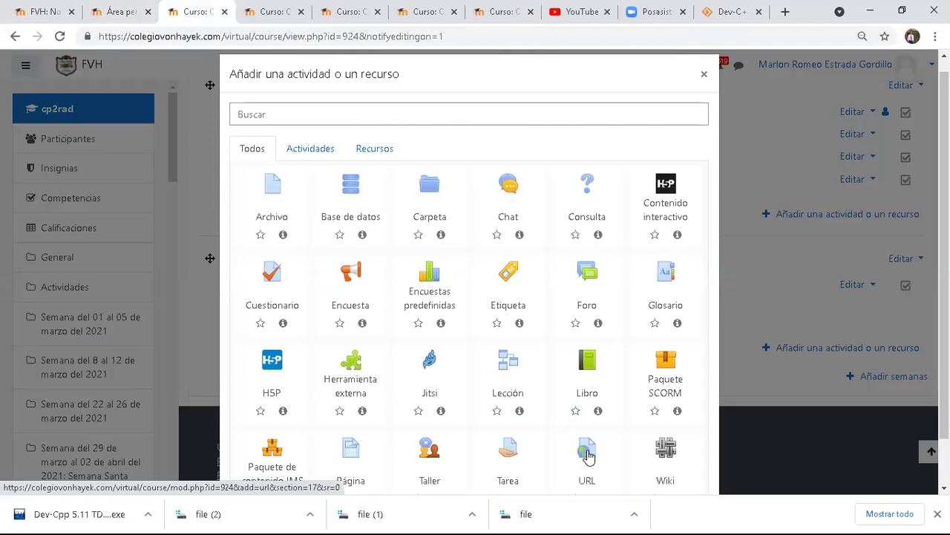
left_click(585, 453)
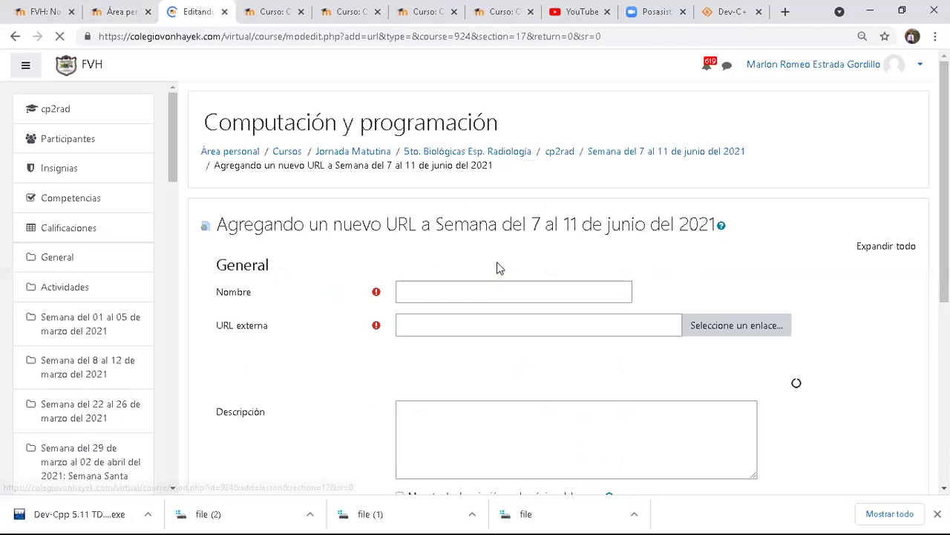
left_click(456, 325)
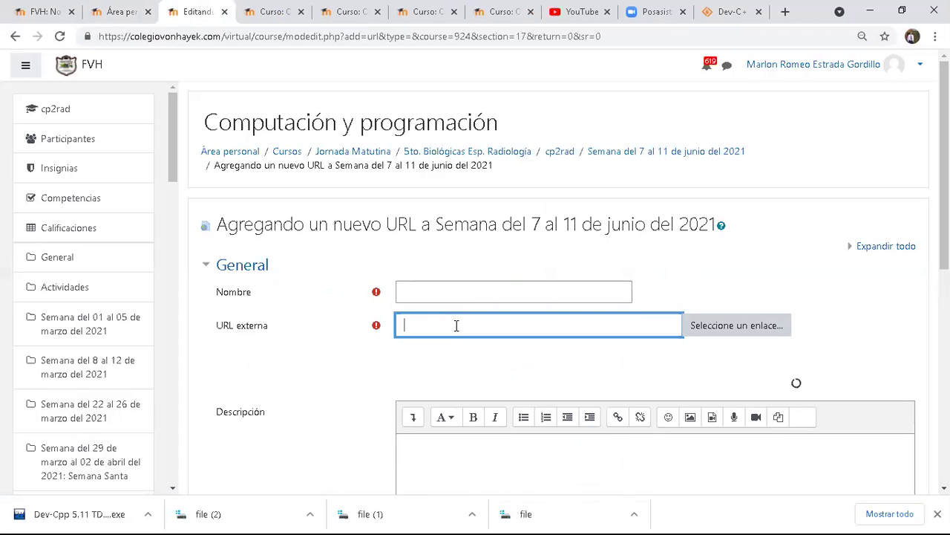
type("https://sourceforge.net/projects/orwelldevcpp/")
left_click(441, 292)
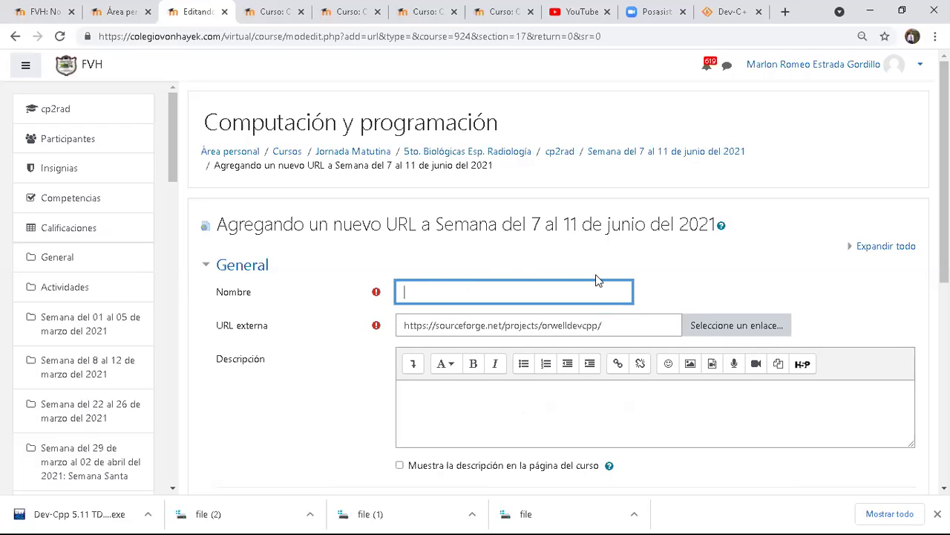
type("Pagina descarga 2")
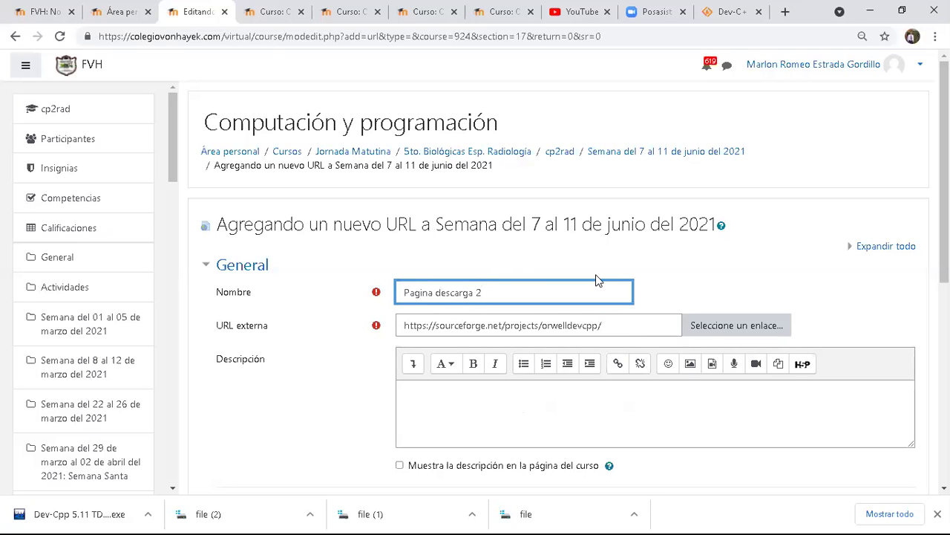